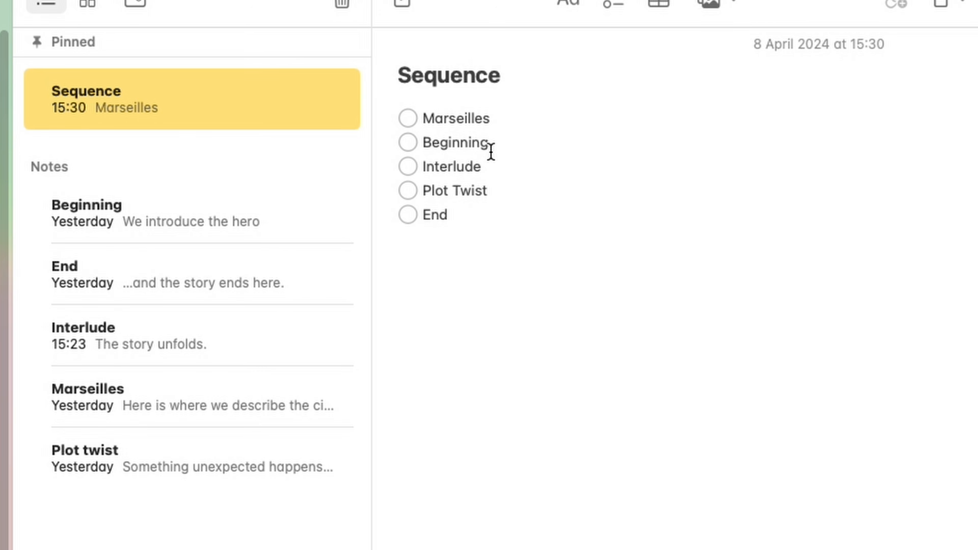
# Step: Move the Plot Twist item above Interlude in the Sequence checklist
pyautogui.doubleClick(463, 117)
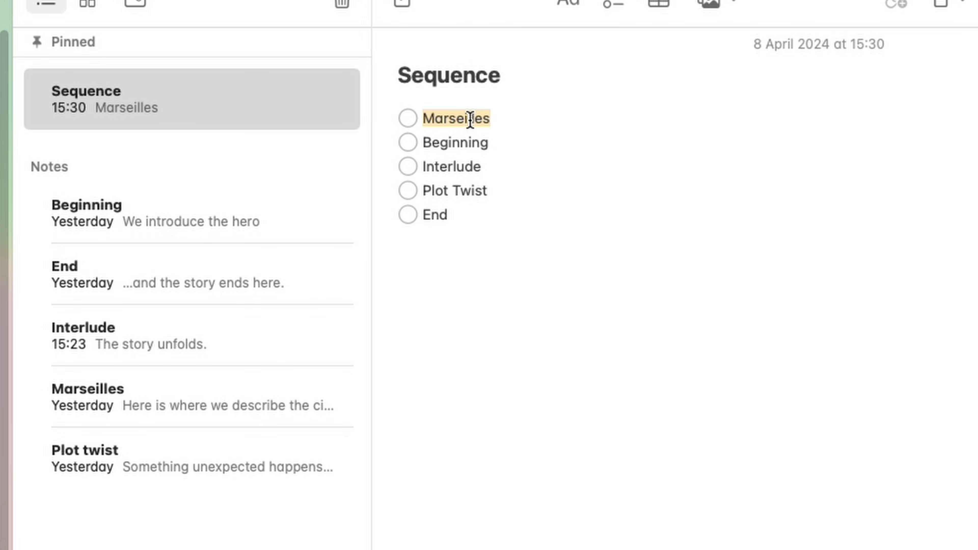
pyautogui.click(469, 141)
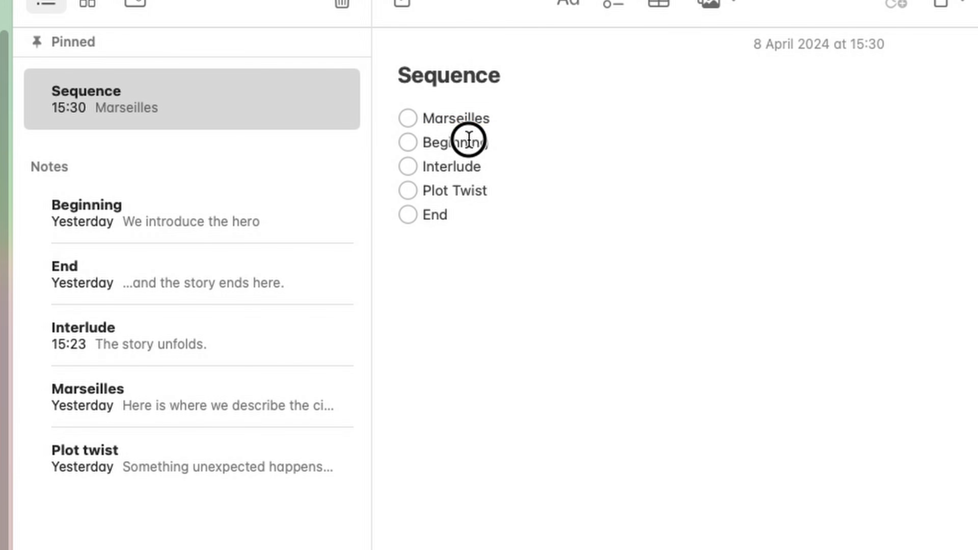
pyautogui.click(465, 166)
pyautogui.moveTo(420, 190); pyautogui.dragTo(500, 194)
pyautogui.doubleClick(434, 224)
pyautogui.click(542, 467)
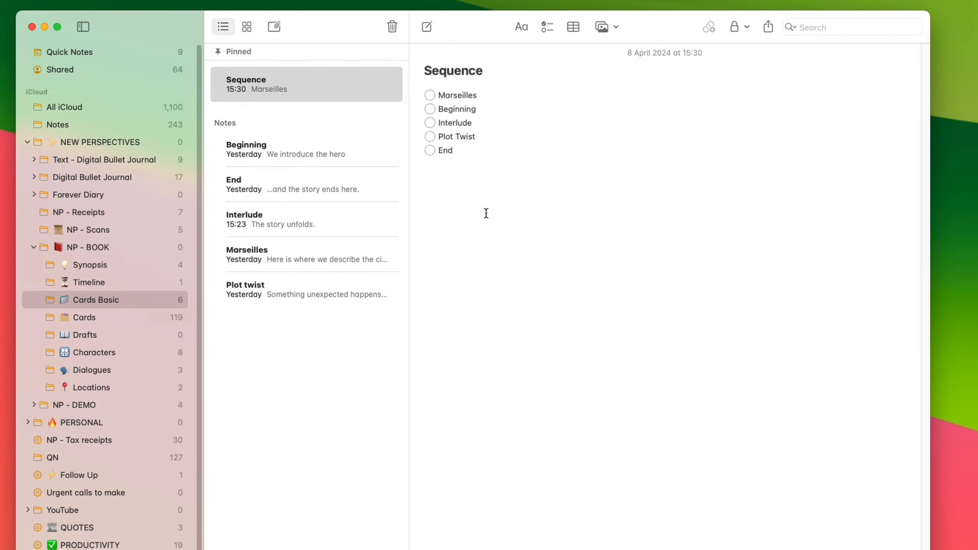
pyautogui.moveTo(465, 151); pyautogui.dragTo(430, 91)
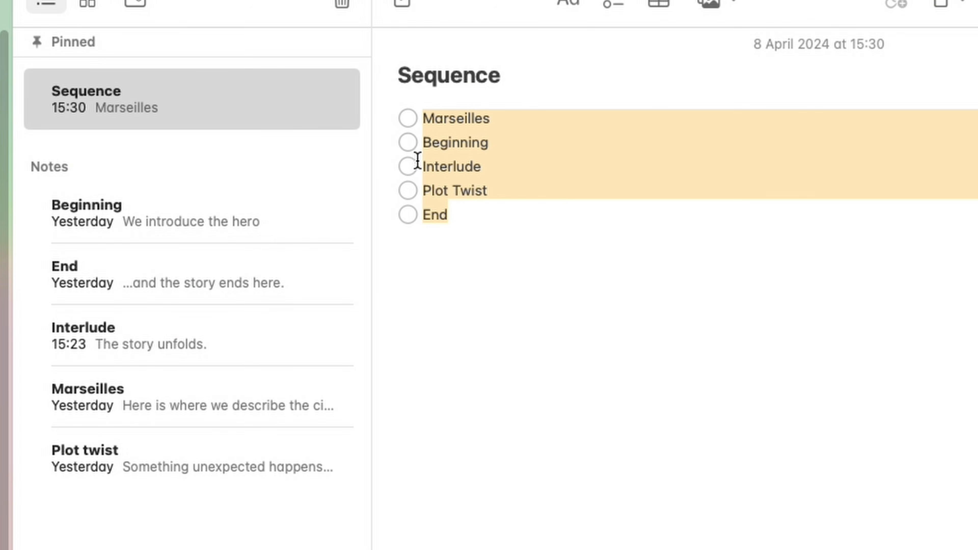
pyautogui.click(420, 296)
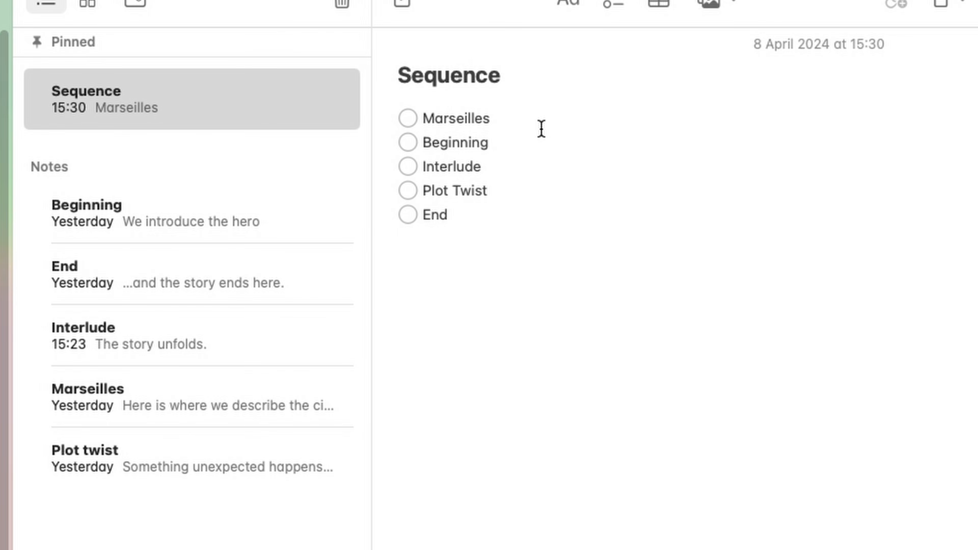
pyautogui.moveTo(410, 194); pyautogui.dragTo(415, 166)
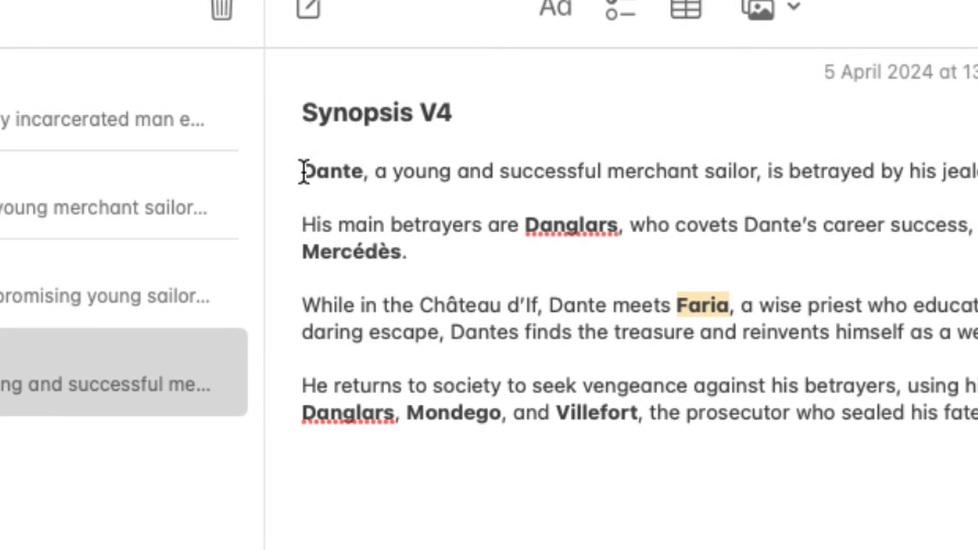
# Step: Look through the Dante and Faria notes in the Characters folder for their ages and prisoner numbers
pyautogui.moveTo(370, 125); pyautogui.dragTo(402, 125)
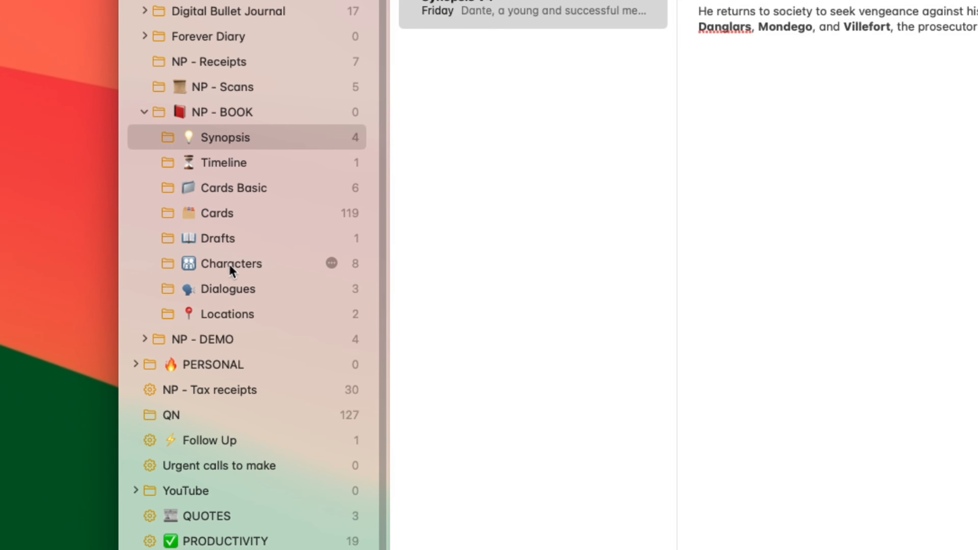
pyautogui.click(226, 265)
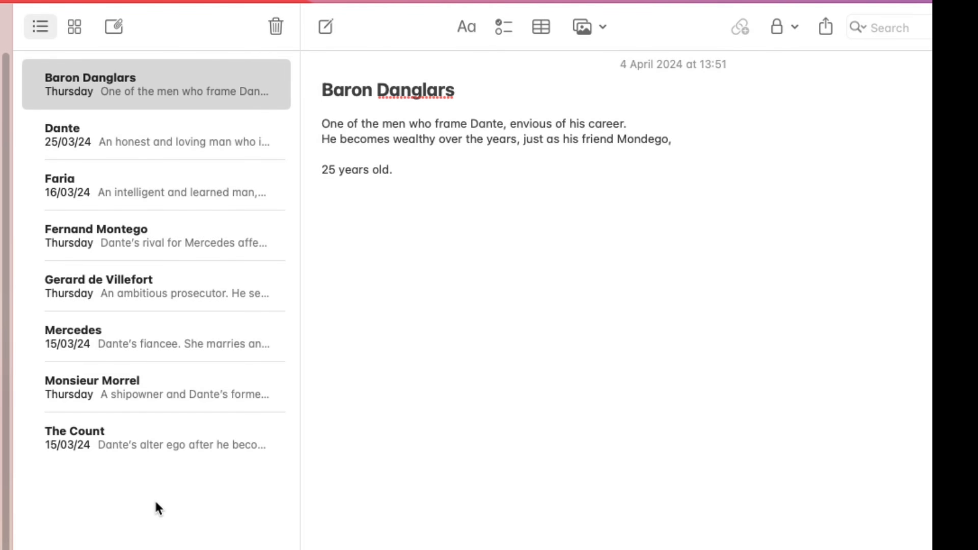
pyautogui.click(122, 132)
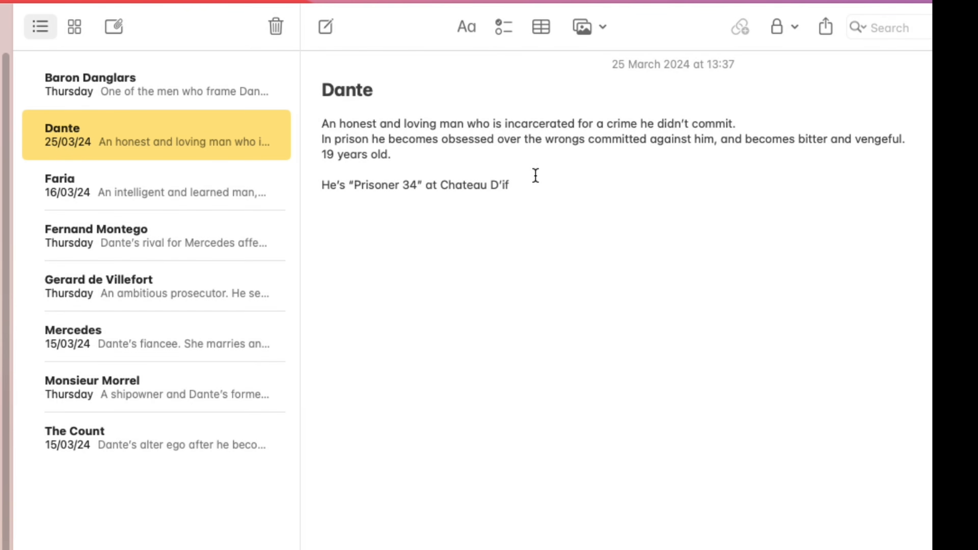
pyautogui.moveTo(318, 155); pyautogui.dragTo(431, 162)
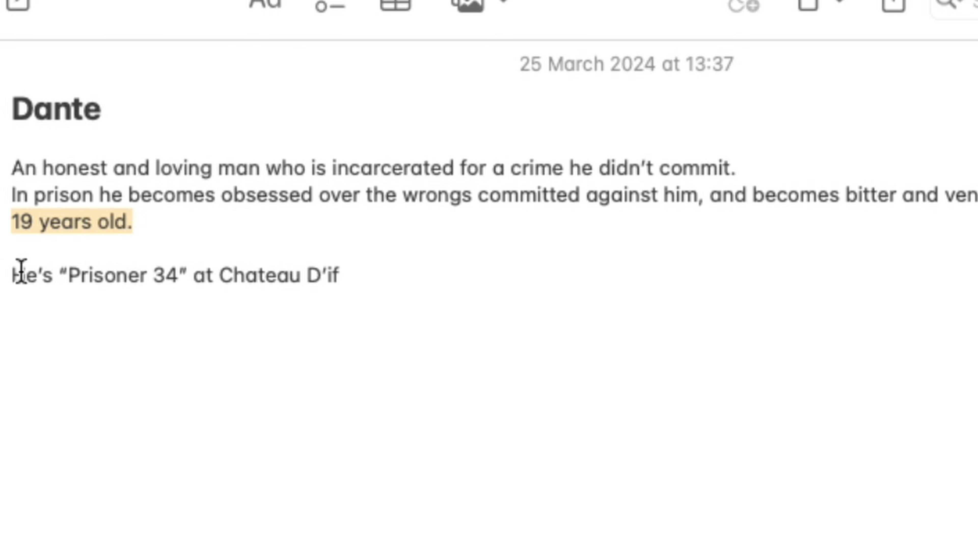
pyautogui.moveTo(21, 271); pyautogui.dragTo(345, 273)
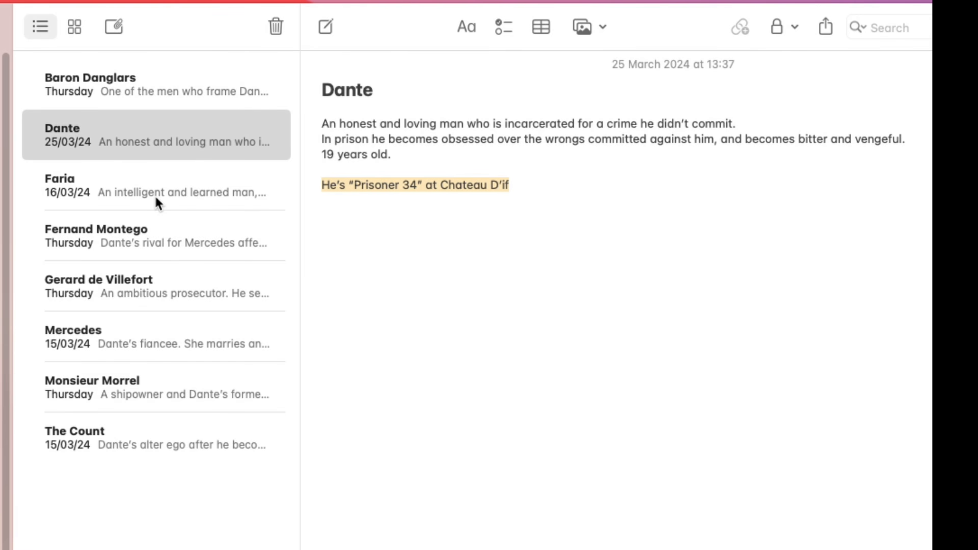
pyautogui.click(149, 192)
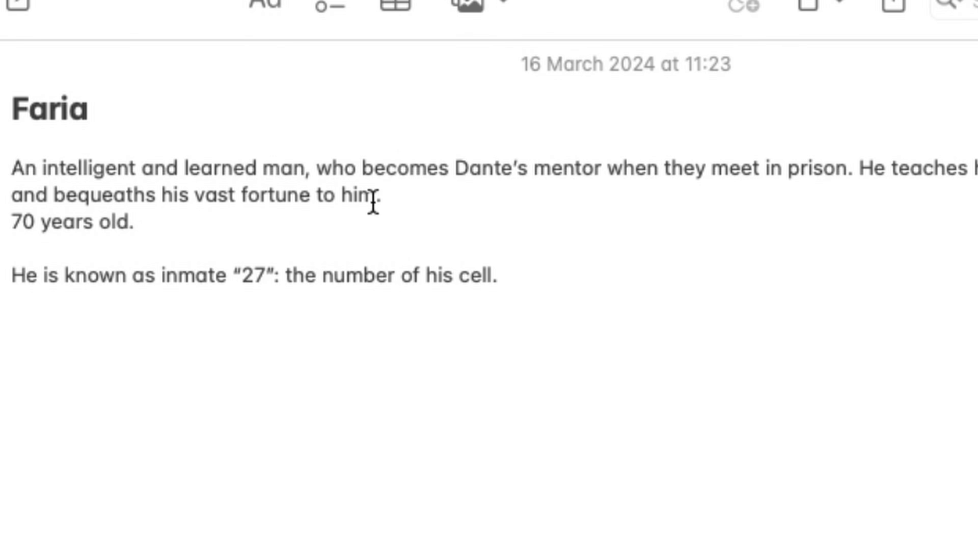
pyautogui.moveTo(27, 275); pyautogui.dragTo(287, 260)
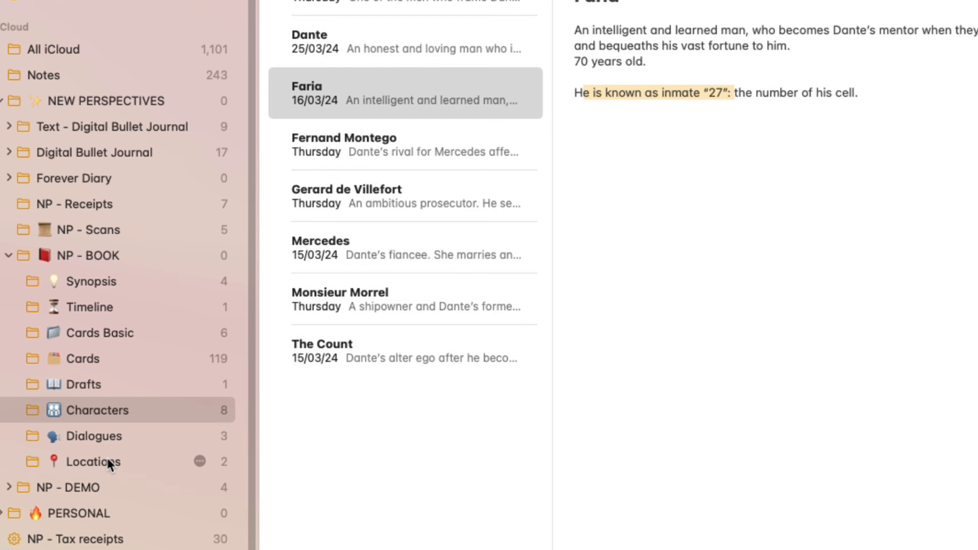
# Step: View the Prison - Chateau D'If note in the Locations folder
pyautogui.click(138, 461)
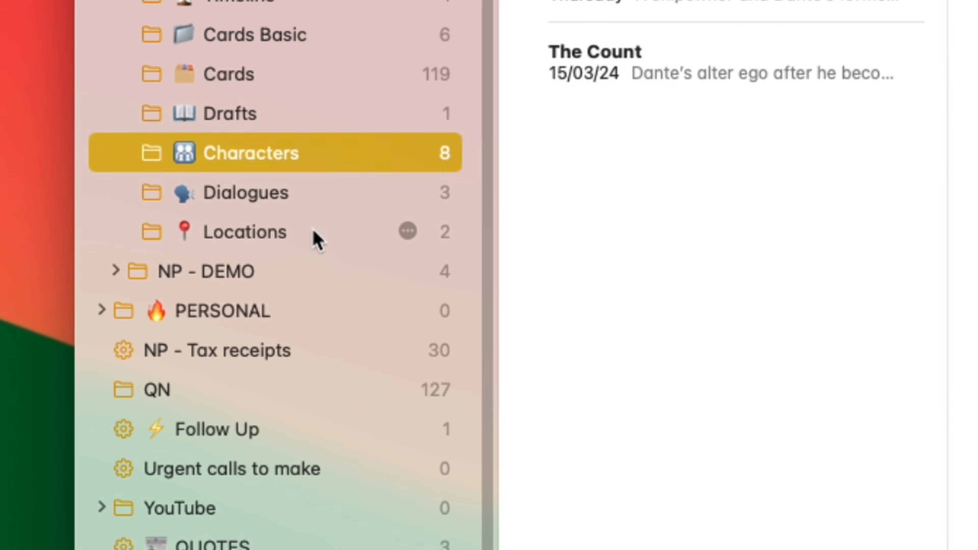
pyautogui.click(319, 240)
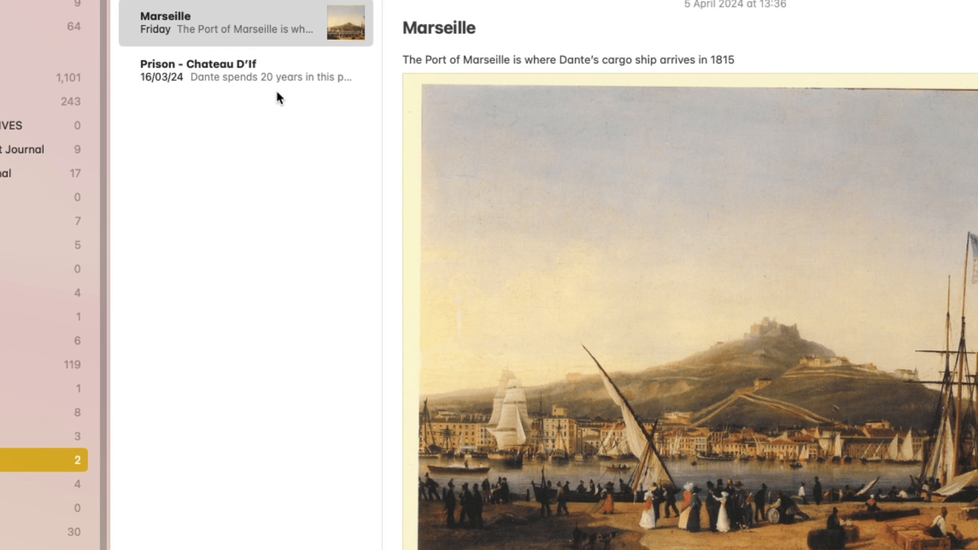
pyautogui.click(219, 73)
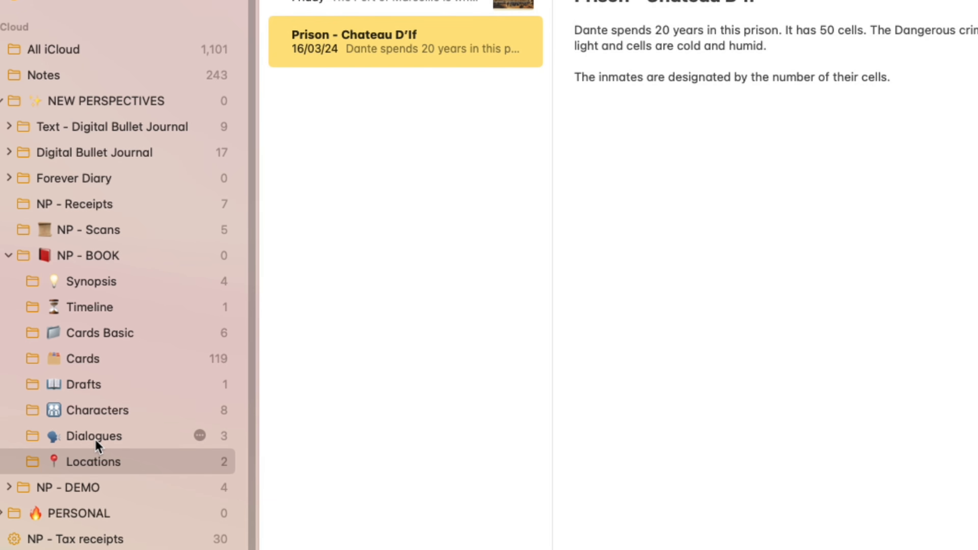
# Step: Read the conversation in the "Freedom can be taken away" note of the Dialogues folder, and open the Timeline folder
pyautogui.click(95, 441)
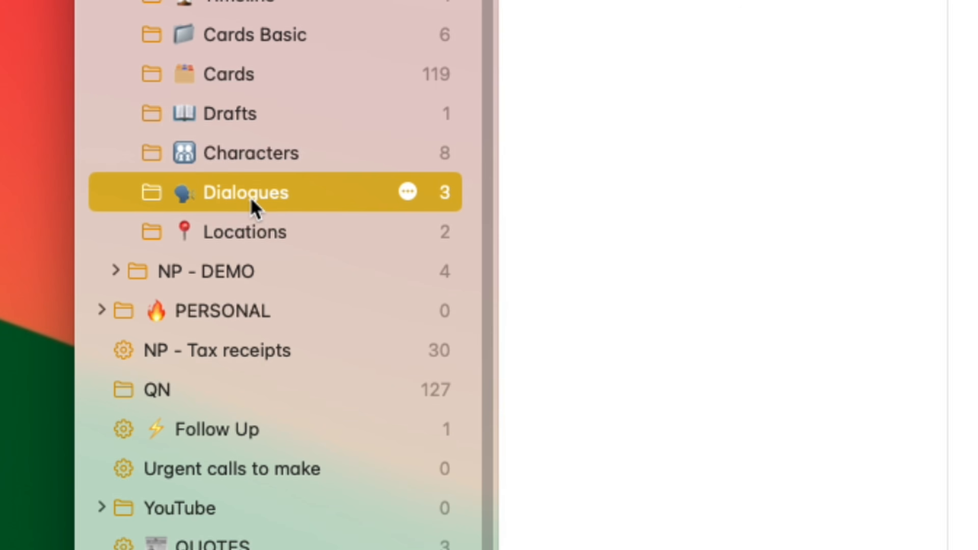
pyautogui.click(690, 16)
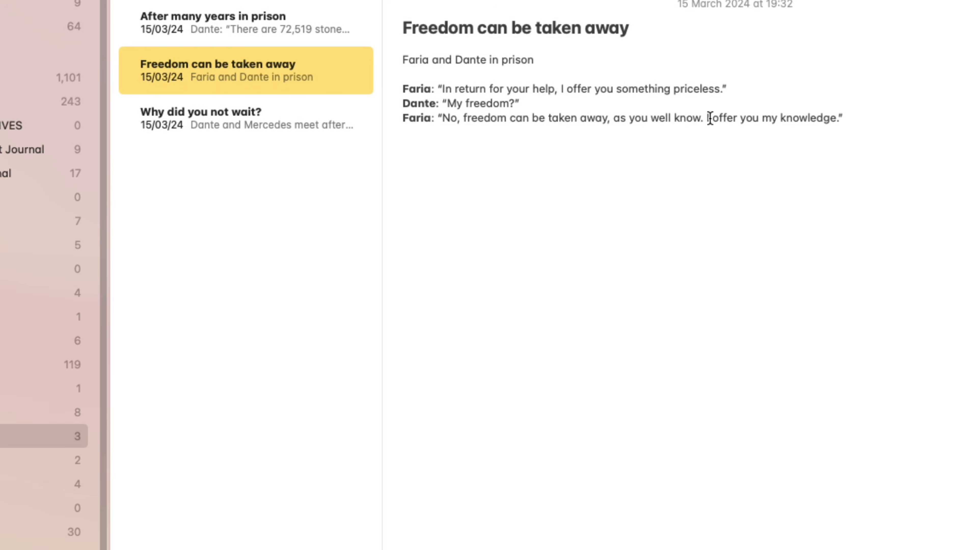
pyautogui.moveTo(878, 110); pyautogui.dragTo(402, 87)
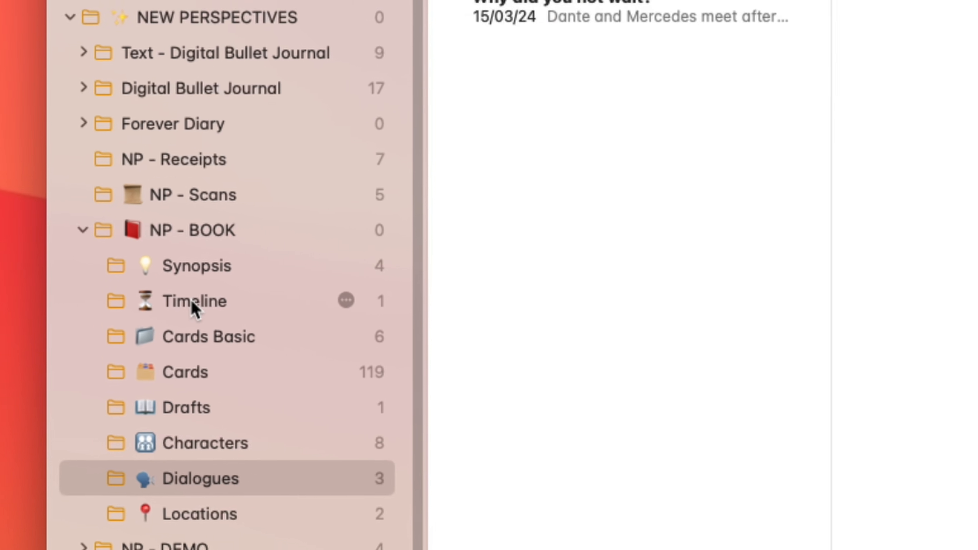
pyautogui.click(238, 307)
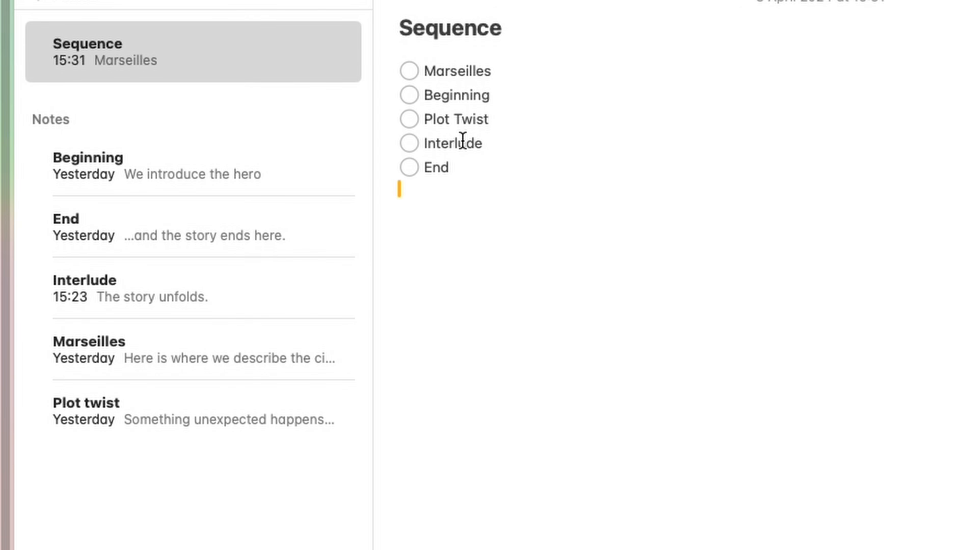
# Step: Open the Marseilles note that matches the first item of the Sequence checklist
pyautogui.doubleClick(463, 73)
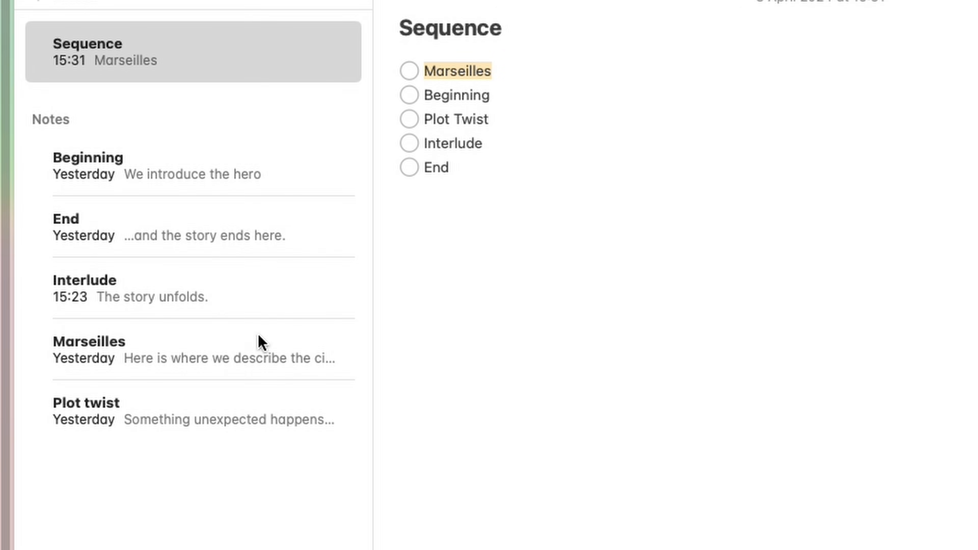
pyautogui.click(164, 356)
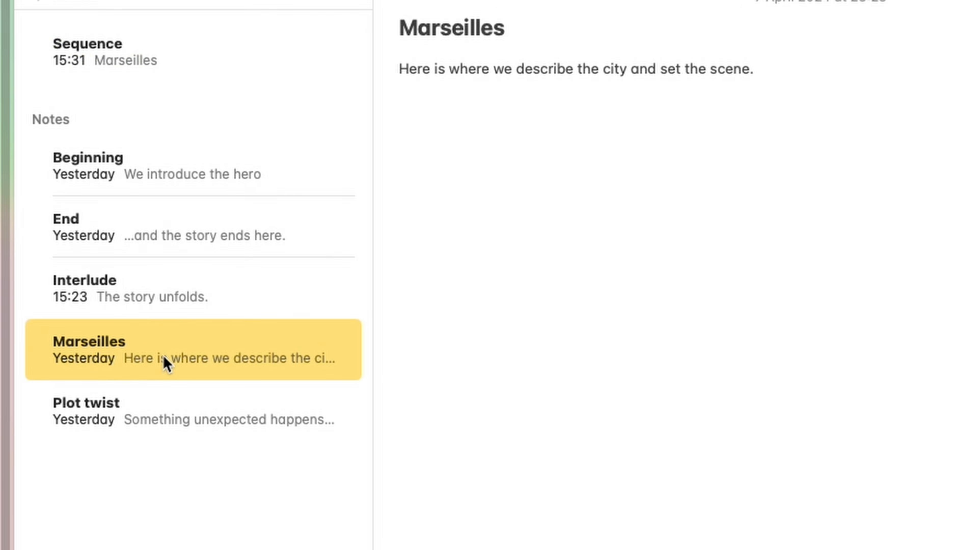
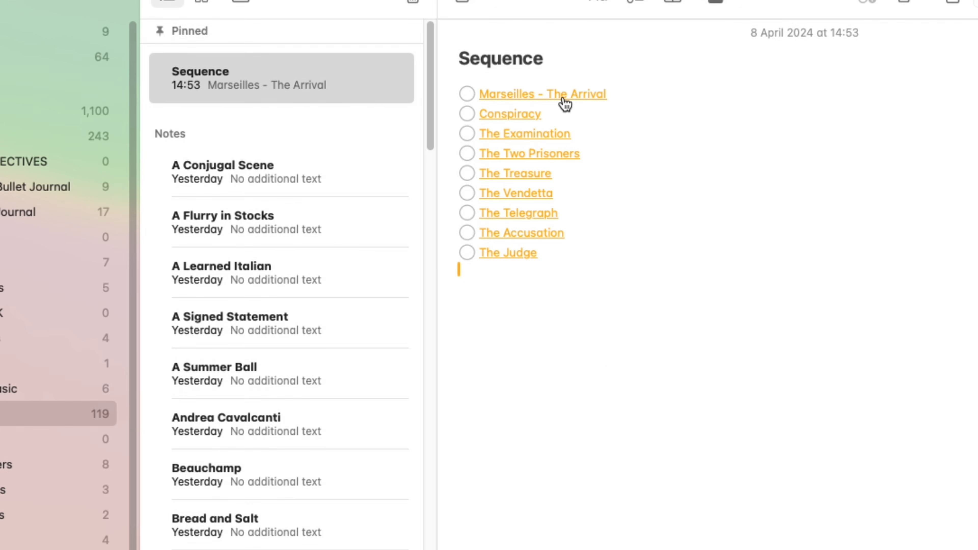
# Step: Follow the Marseilles - The Arrival link in the Sequence note to view its card, and return to the pinned Sequence note
pyautogui.click(552, 96)
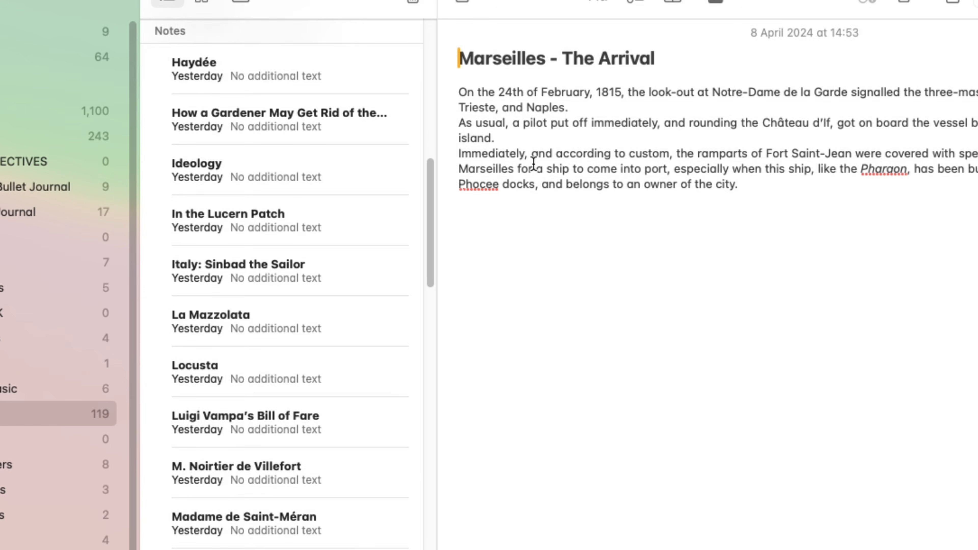
pyautogui.moveTo(431, 208); pyautogui.dragTo(435, 25)
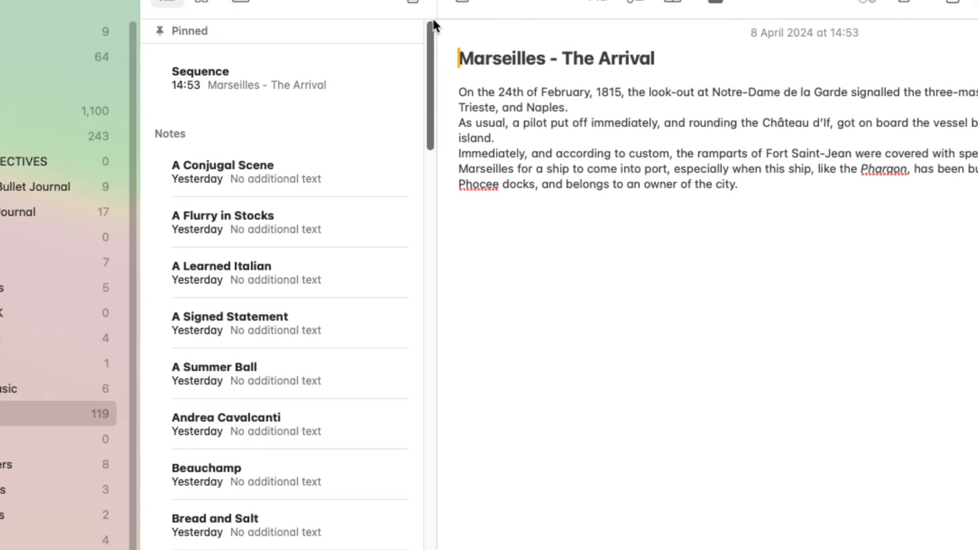
pyautogui.click(338, 77)
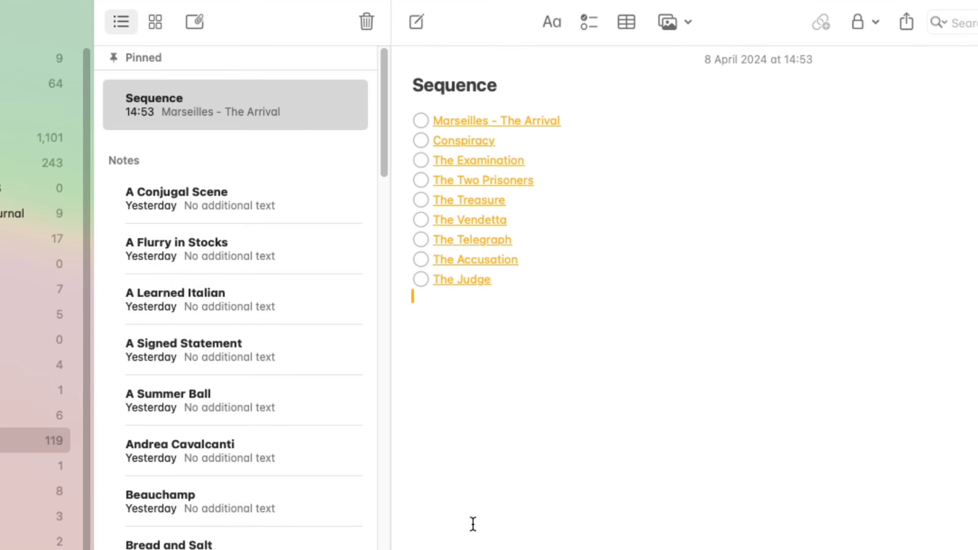
# Step: Switch to Shortcuts and run the Create Draft Manuscript shortcut from the Book Writing folder
pyautogui.press('super+Tab')
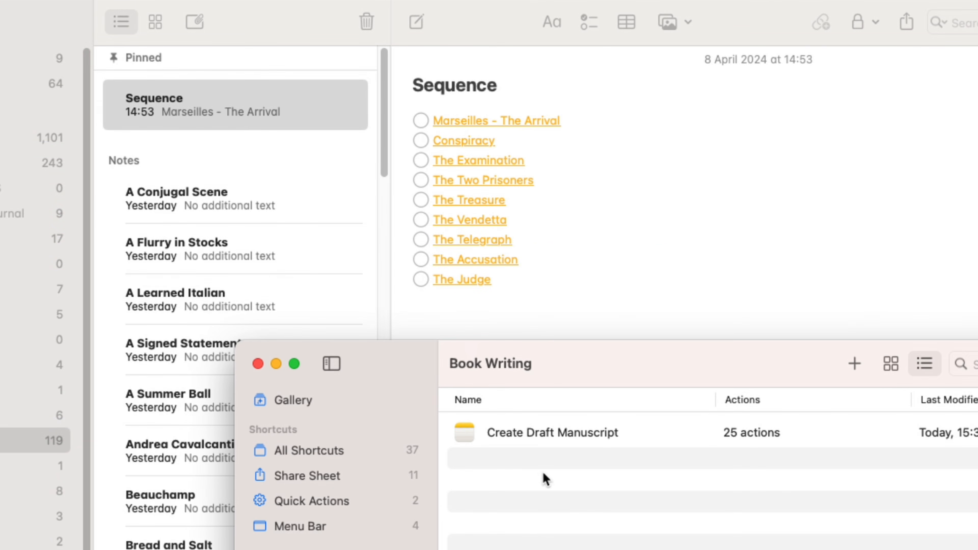
pyautogui.click(465, 433)
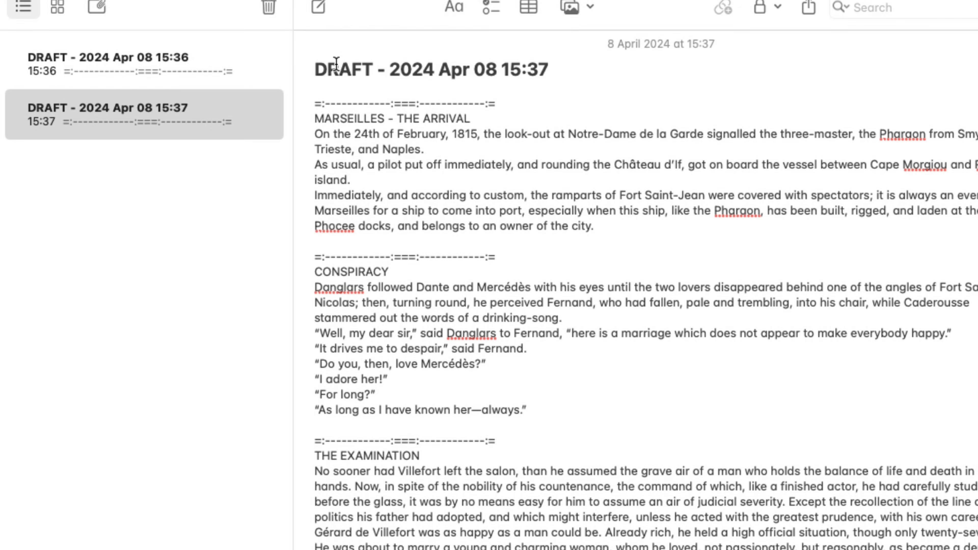
# Step: Examine the generated draft note's title, its chapter headings from Marseilles - The Arrival onward, and the rest of the manuscript
pyautogui.moveTo(315, 66); pyautogui.dragTo(294, 65)
pyautogui.click(576, 135)
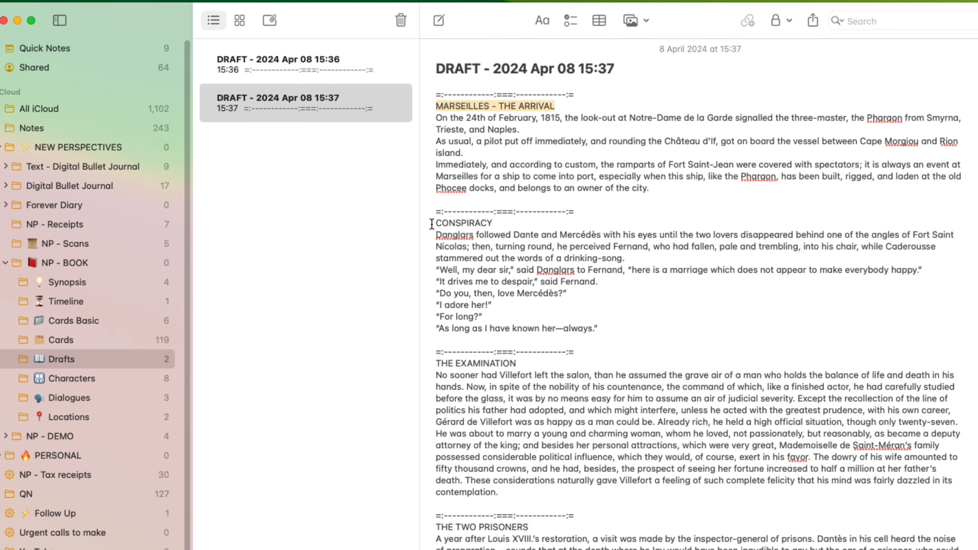
pyautogui.moveTo(431, 224); pyautogui.dragTo(525, 225)
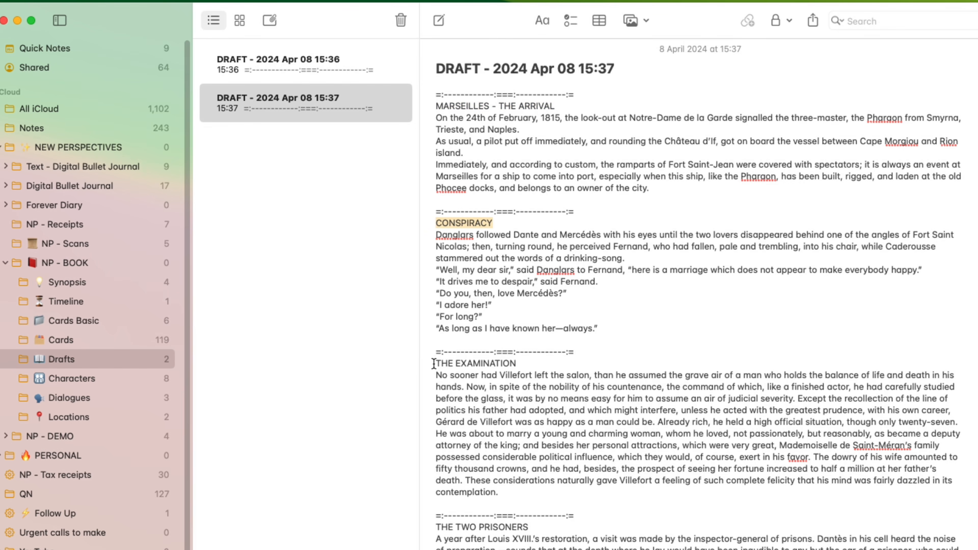
pyautogui.moveTo(433, 364); pyautogui.dragTo(538, 363)
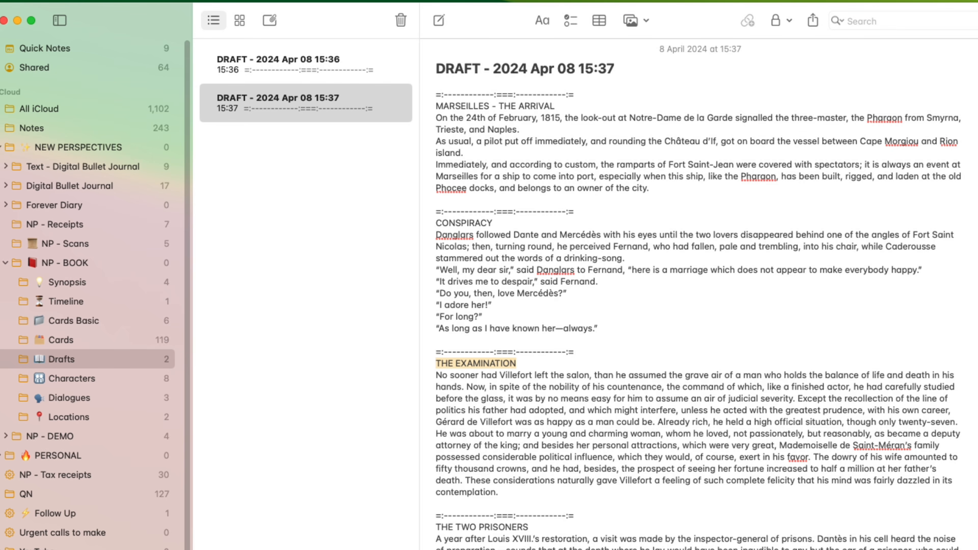
pyautogui.scroll(-15, 699, 293)
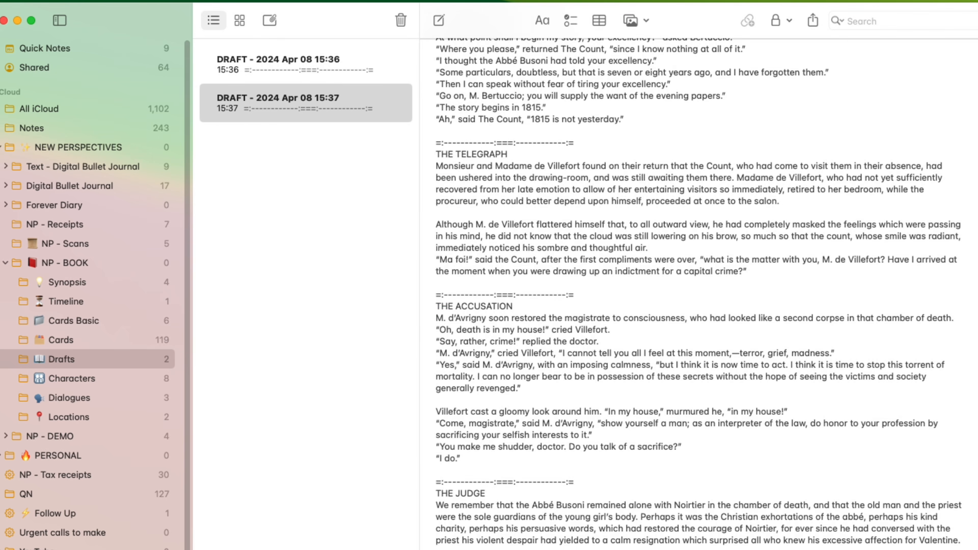
pyautogui.scroll(15, 684, 460)
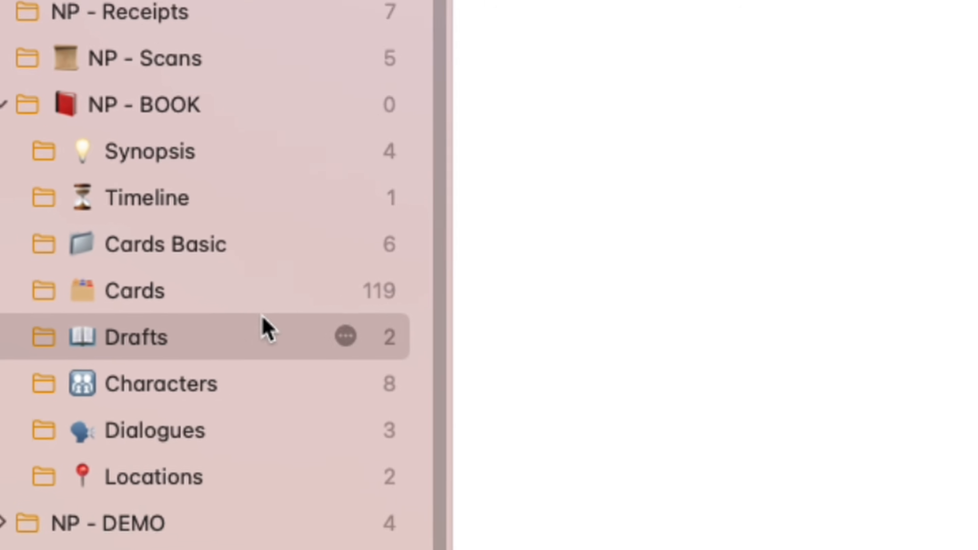
# Step: Move The Judge above The Telegraph in the Sequence checklist of the Cards folder
pyautogui.click(90, 340)
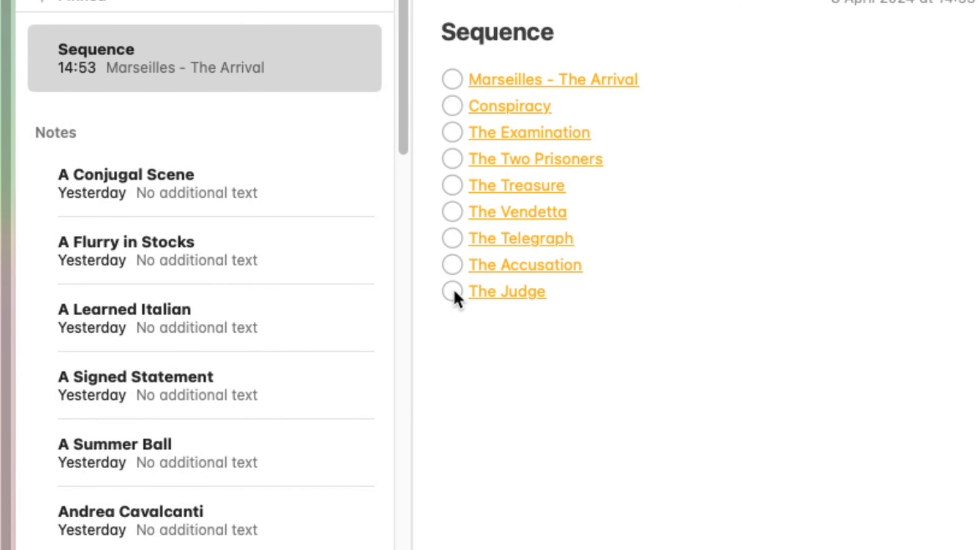
pyautogui.moveTo(457, 298); pyautogui.dragTo(452, 233)
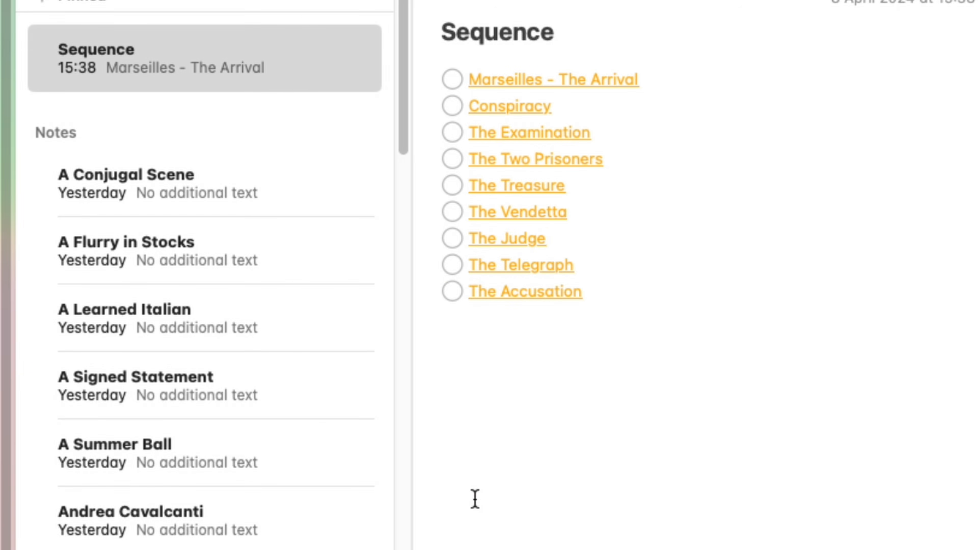
# Step: Run the Create Draft Manuscript shortcut again in Shortcuts and check the order of chapters in the new draft note, including The Judge
pyautogui.press('super+Tab')
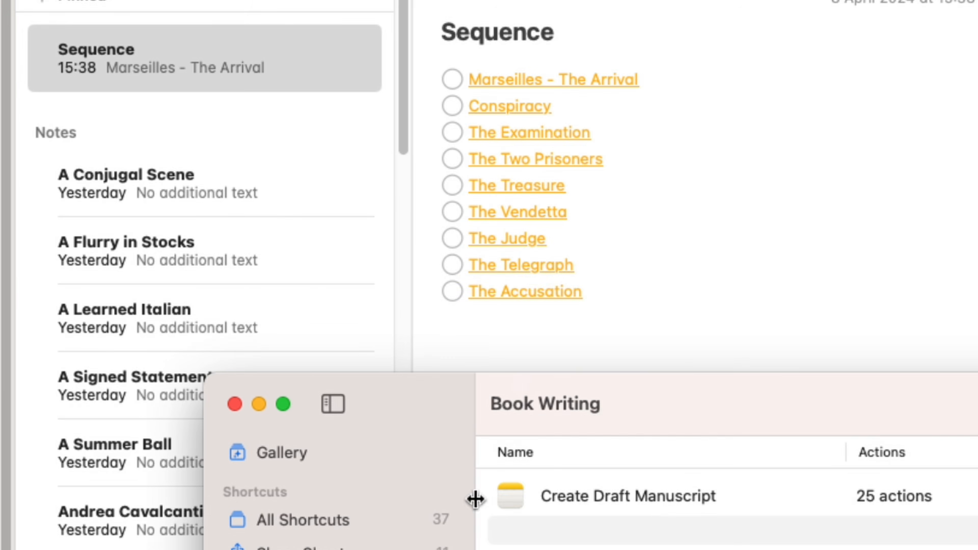
pyautogui.click(510, 496)
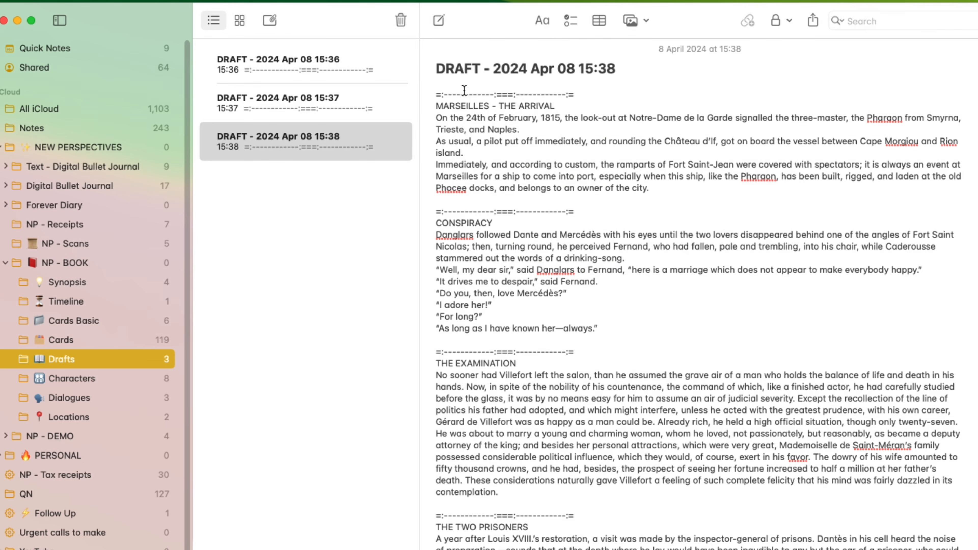
pyautogui.scroll(-5, 616, 443)
pyautogui.scroll(-10, 622, 458)
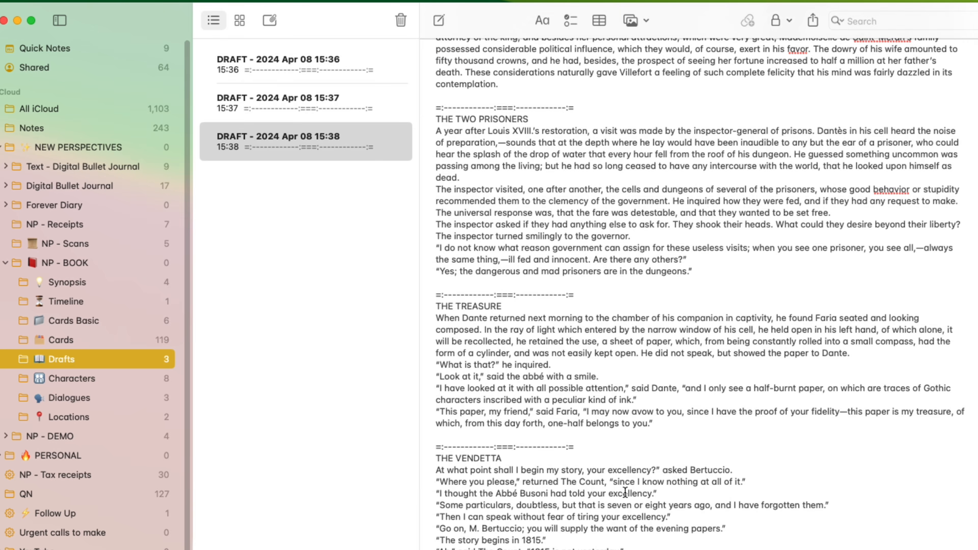
pyautogui.scroll(-4, 518, 497)
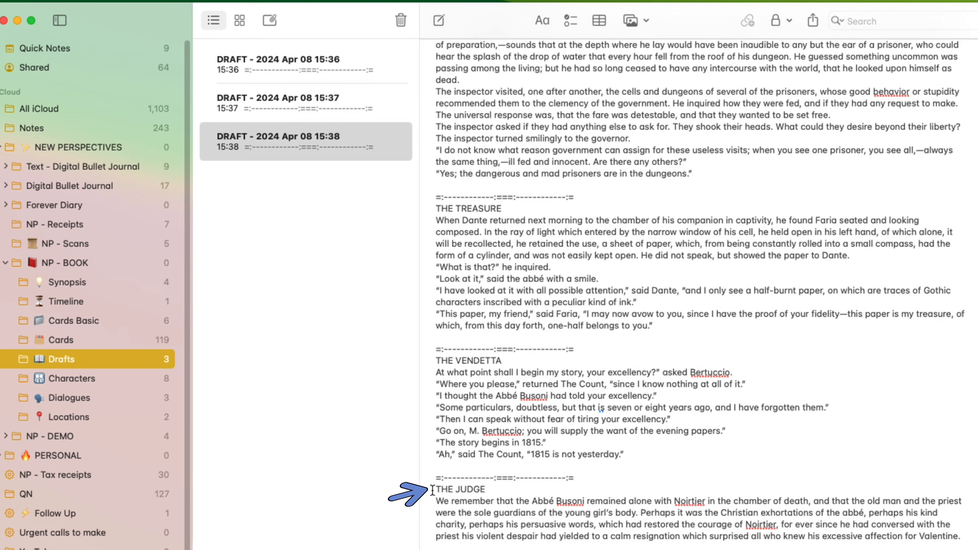
pyautogui.moveTo(437, 488); pyautogui.dragTo(486, 489)
pyautogui.scroll(-11, 545, 497)
pyautogui.scroll(-2, 545, 498)
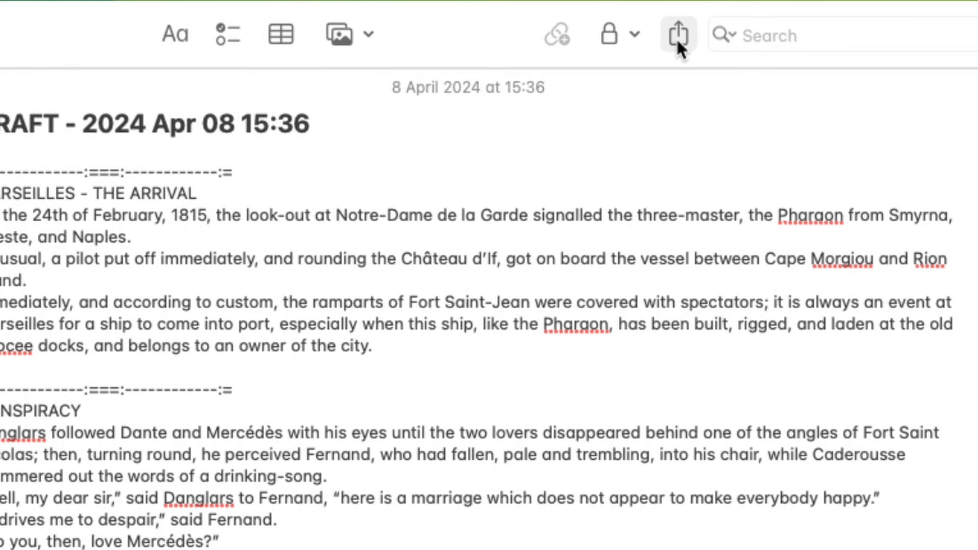
# Step: Share the DRAFT - 2024 Apr 08 15:36 note in Collaborate mode with a suggested contact through Messages
pyautogui.click(678, 42)
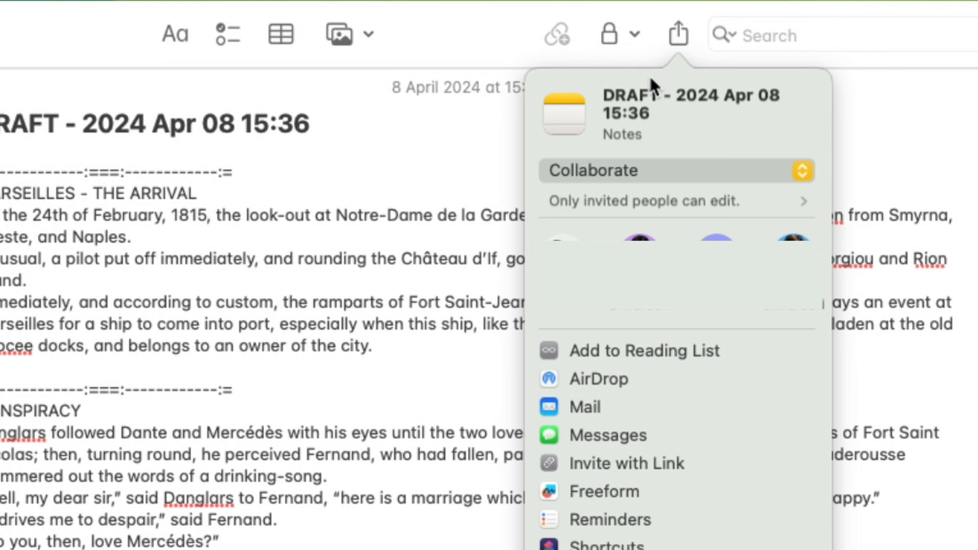
pyautogui.click(554, 169)
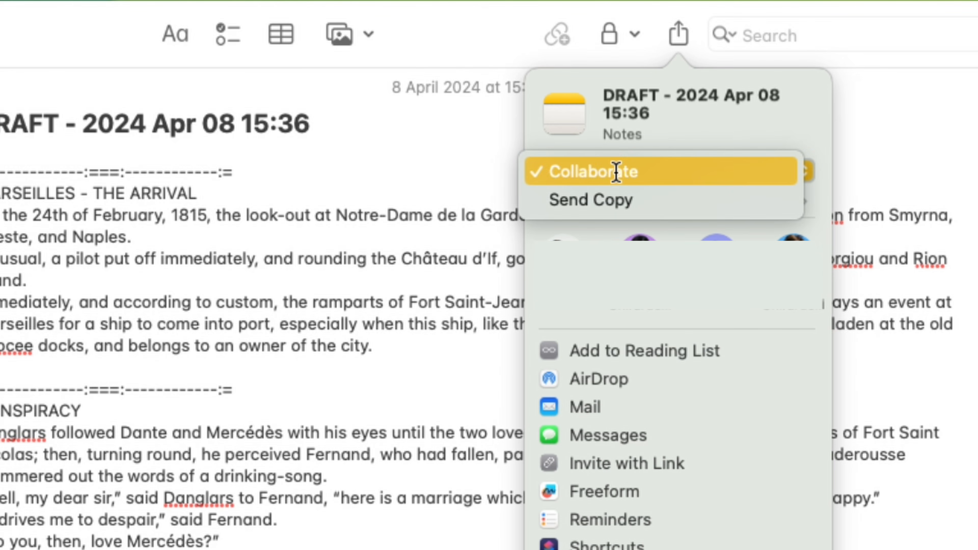
pyautogui.click(616, 172)
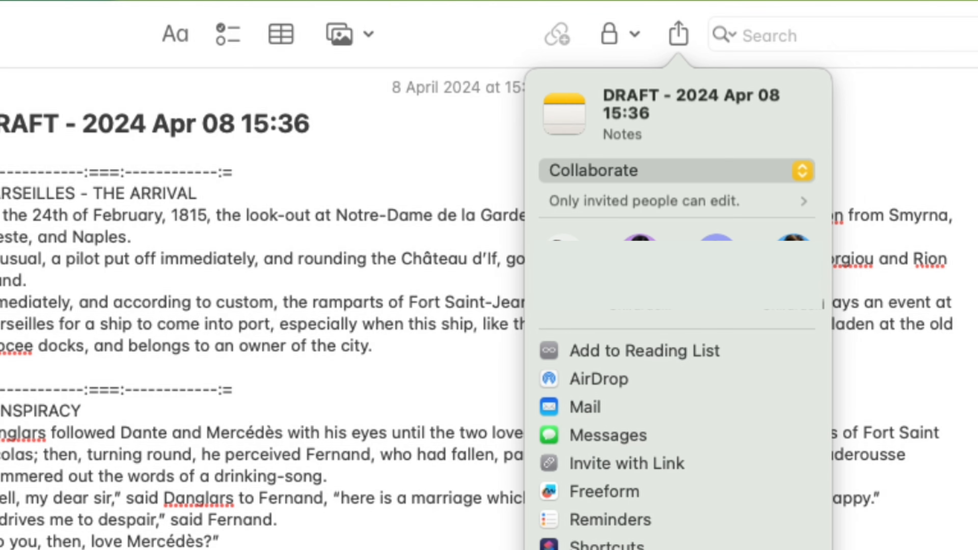
pyautogui.click(720, 257)
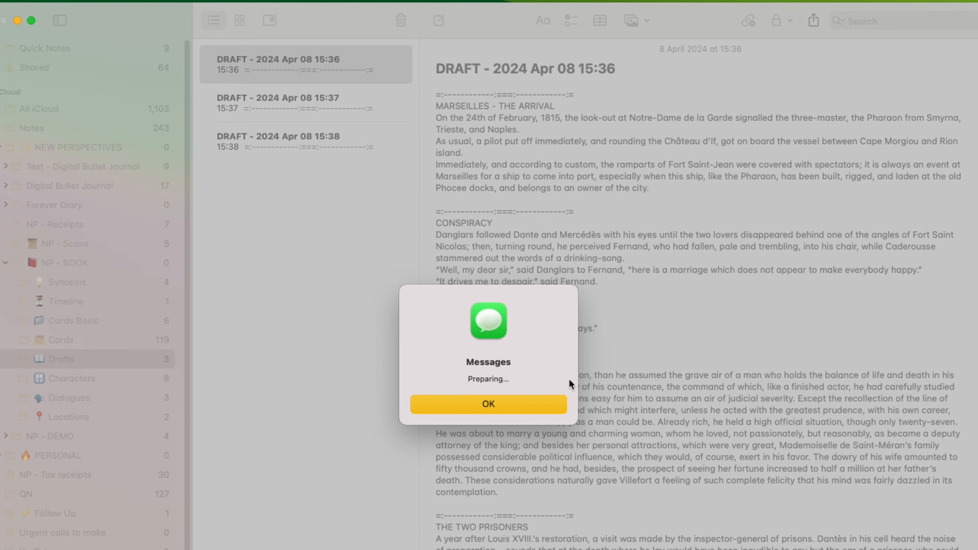
pyautogui.click(501, 402)
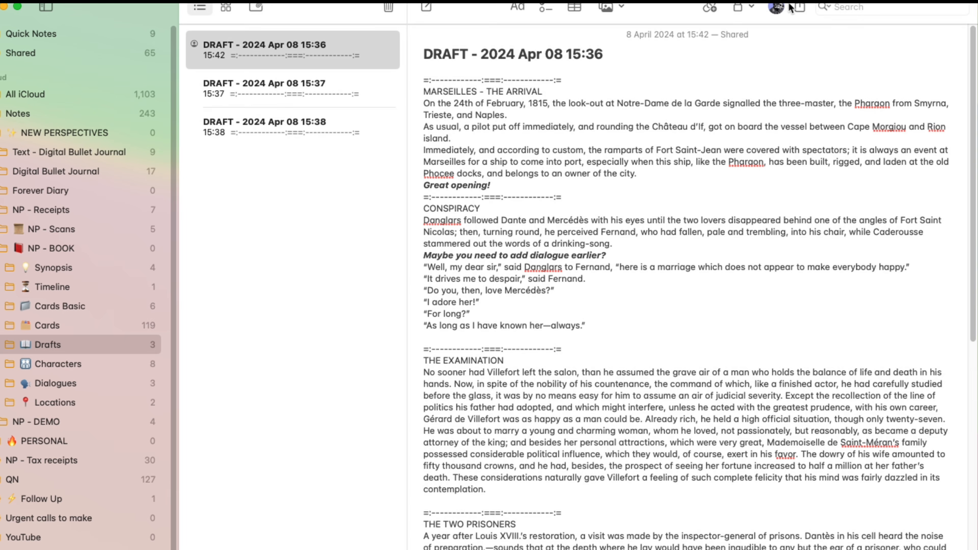
# Step: Examine the bold italic comments in the Marseilles - The Arrival and Conspiracy chapters of the shared draft note
pyautogui.click(497, 185)
pyautogui.moveTo(497, 185); pyautogui.dragTo(418, 186)
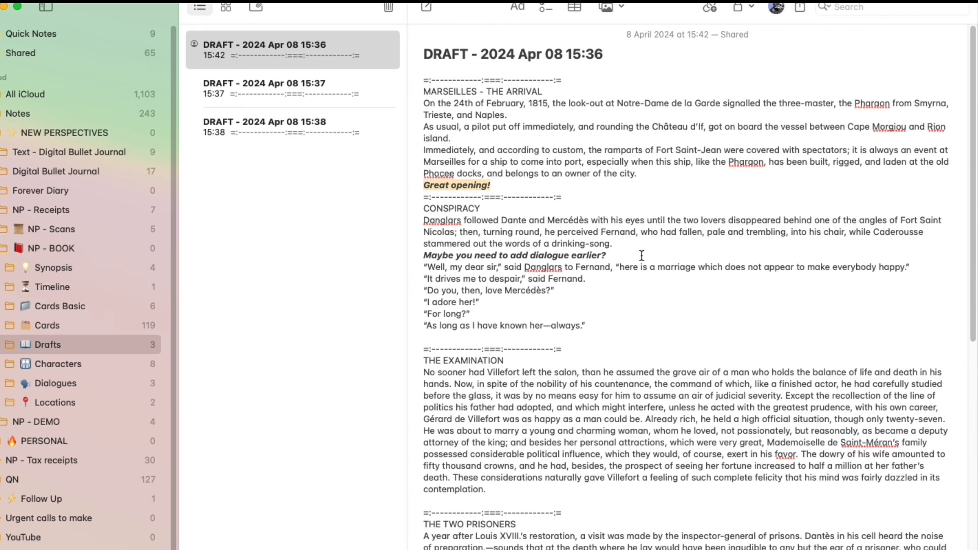
pyautogui.moveTo(612, 255); pyautogui.dragTo(423, 256)
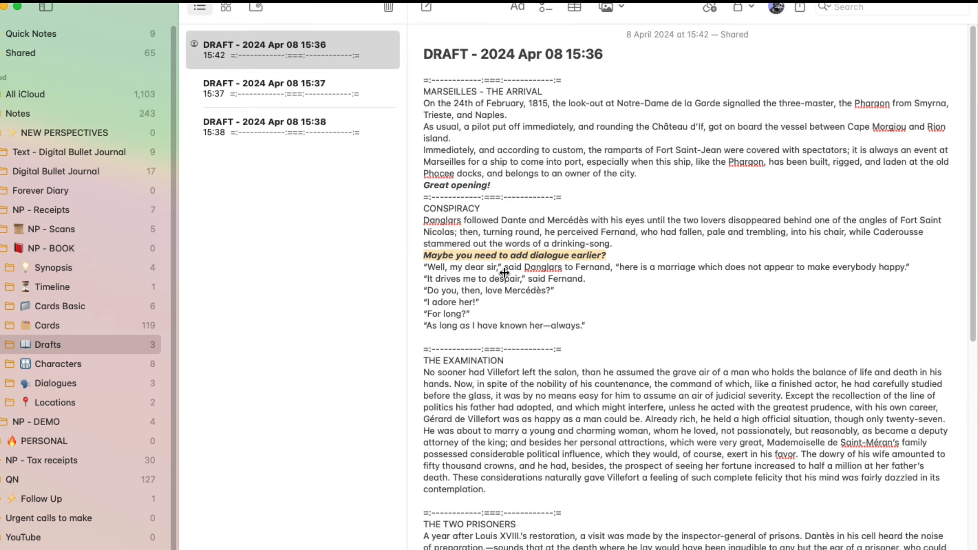
pyautogui.scroll(-5, 571, 385)
pyautogui.press('Right')
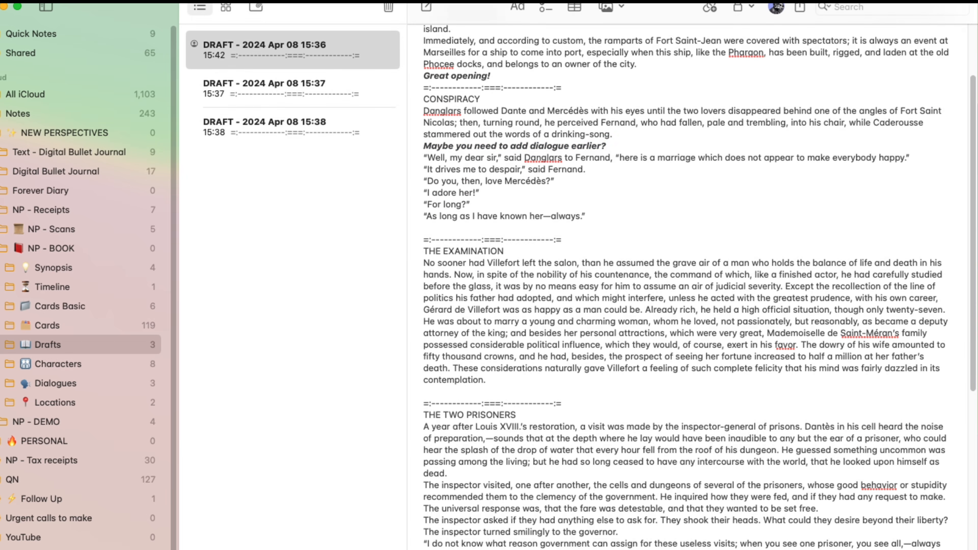
pyautogui.scroll(5, 676, 535)
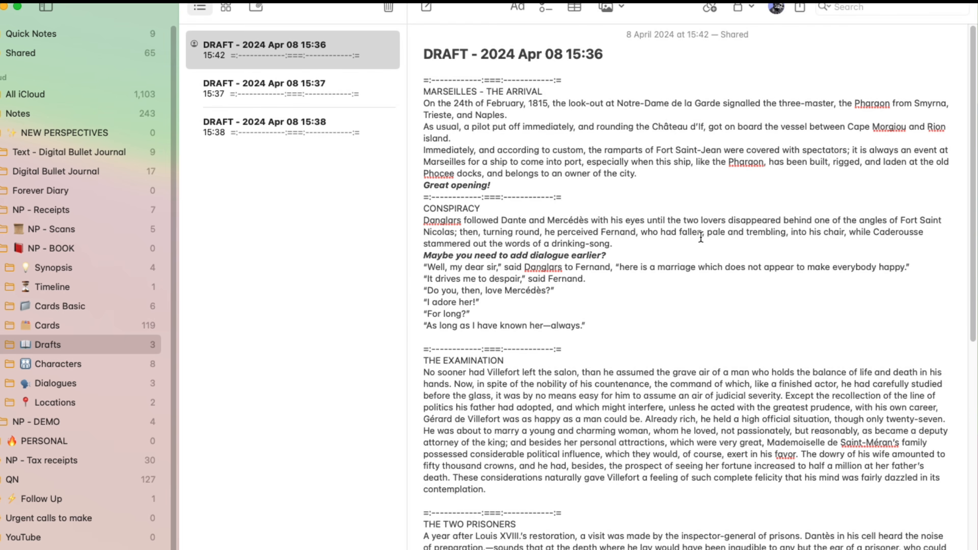
# Step: Show the shared note's highlights to review which participant wrote each passage
pyautogui.click(776, 8)
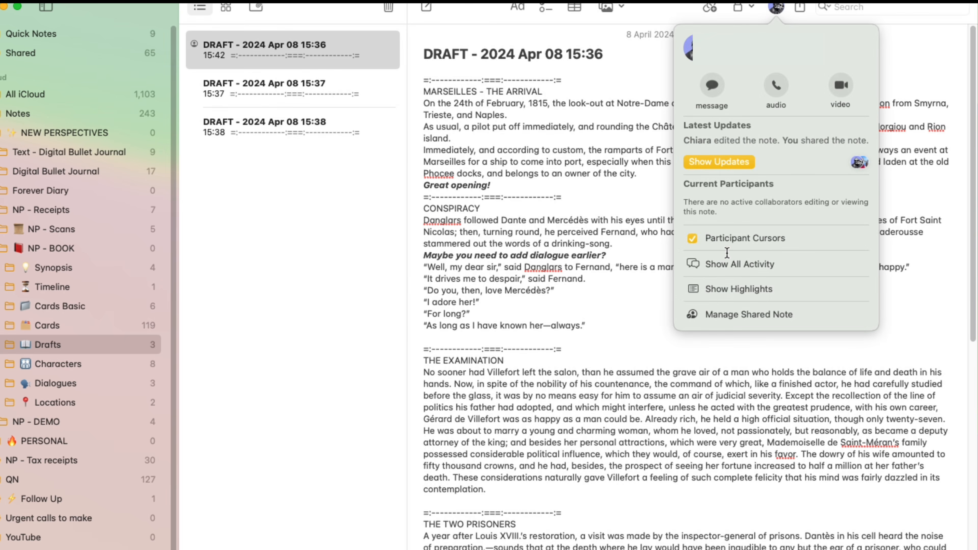
pyautogui.click(746, 289)
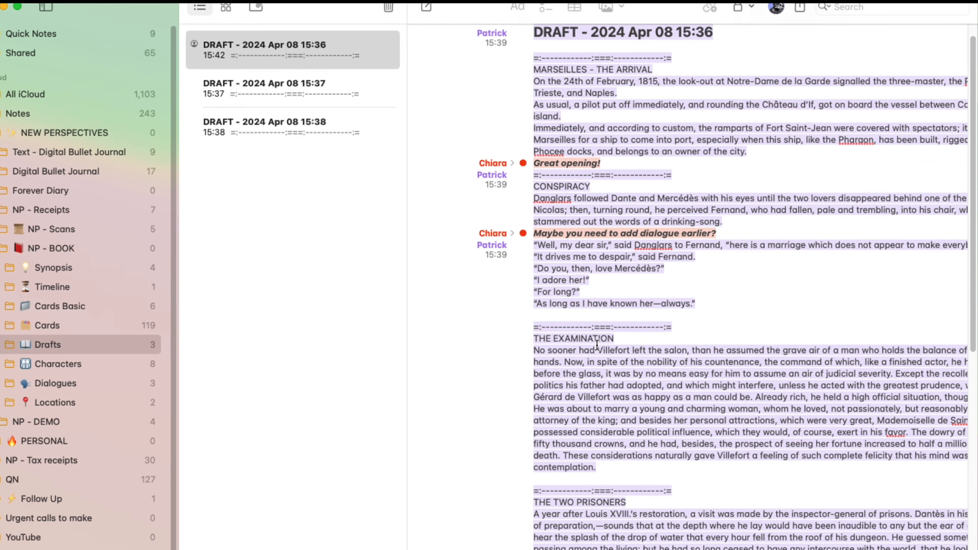
pyautogui.scroll(-10, 593, 334)
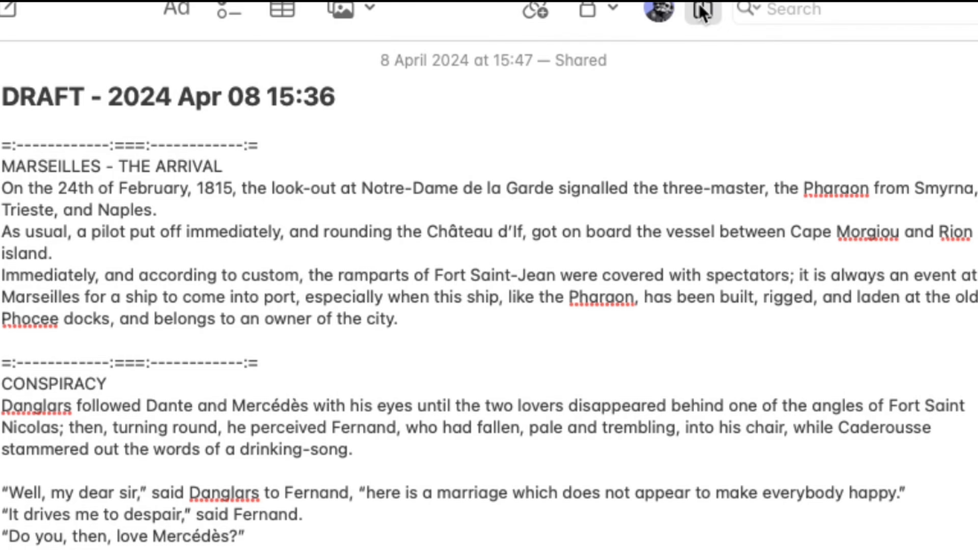
# Step: Open the manuscript draft note in Pages as a document
pyautogui.click(827, 7)
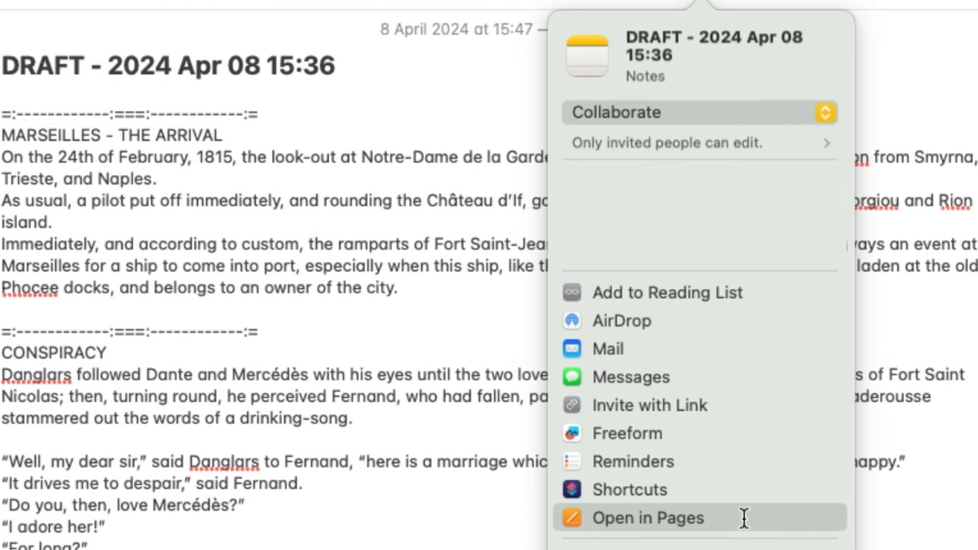
pyautogui.click(744, 518)
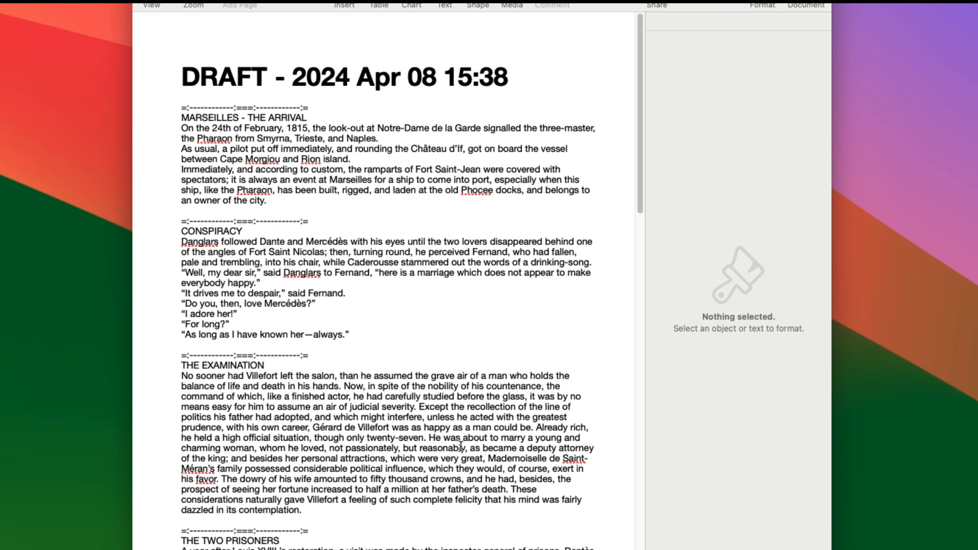
pyautogui.scroll(-2, 461, 446)
pyautogui.scroll(2, 461, 446)
# Step: Replace the manuscript's title with "The Count"
pyautogui.moveTo(184, 76); pyautogui.dragTo(514, 85)
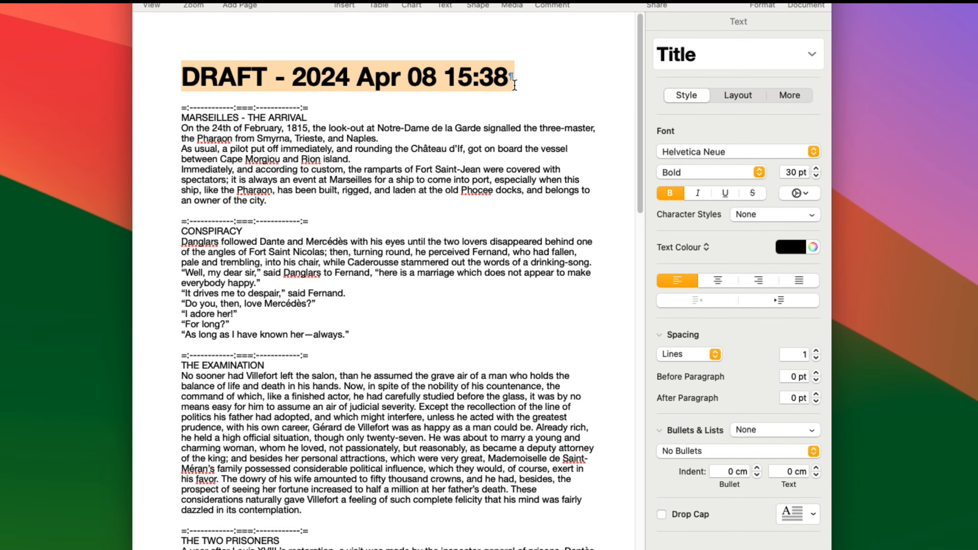
pyautogui.write('The Co')
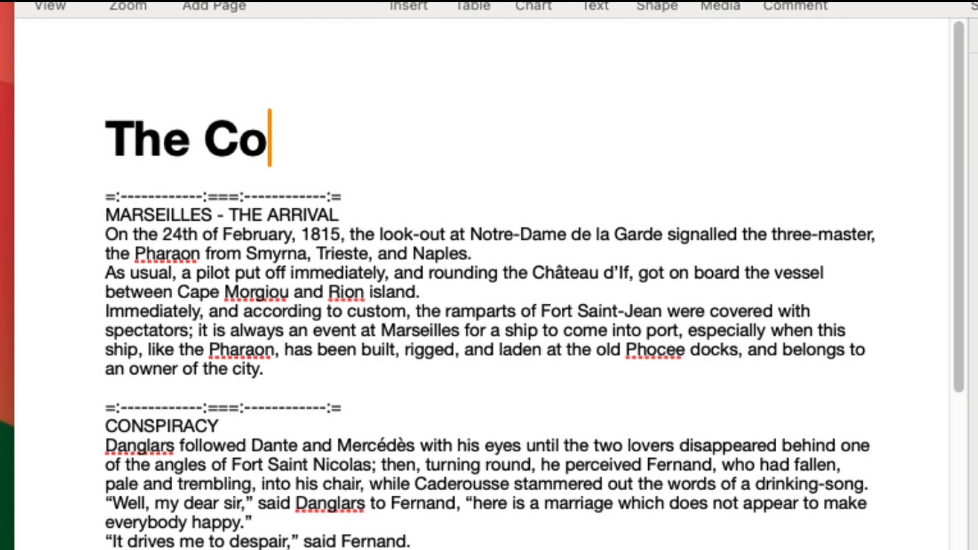
pyautogui.write('unt')
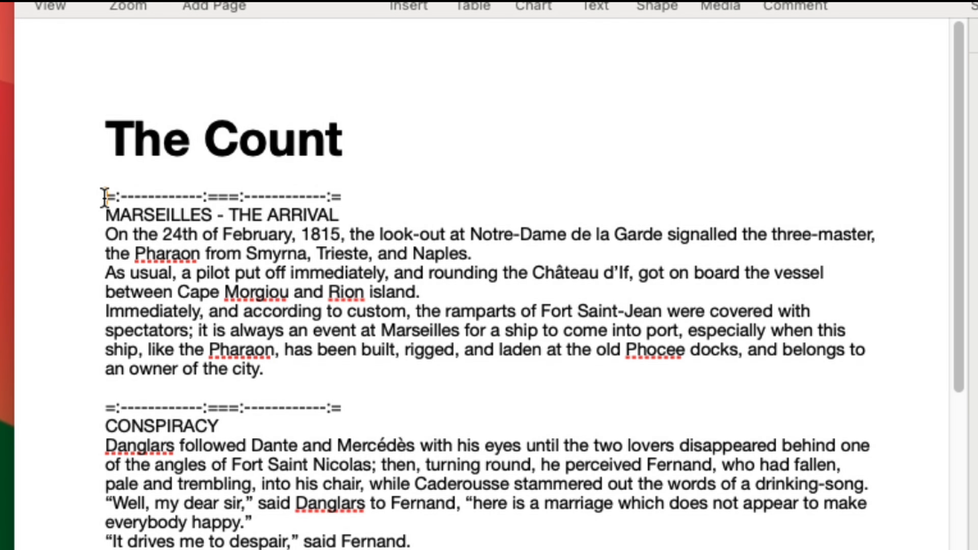
# Step: Replace all chapter divider lines "=:------------:===:------------:=\n" with page breaks ("\p") and close Find & Replace
pyautogui.moveTo(105, 198); pyautogui.dragTo(340, 198)
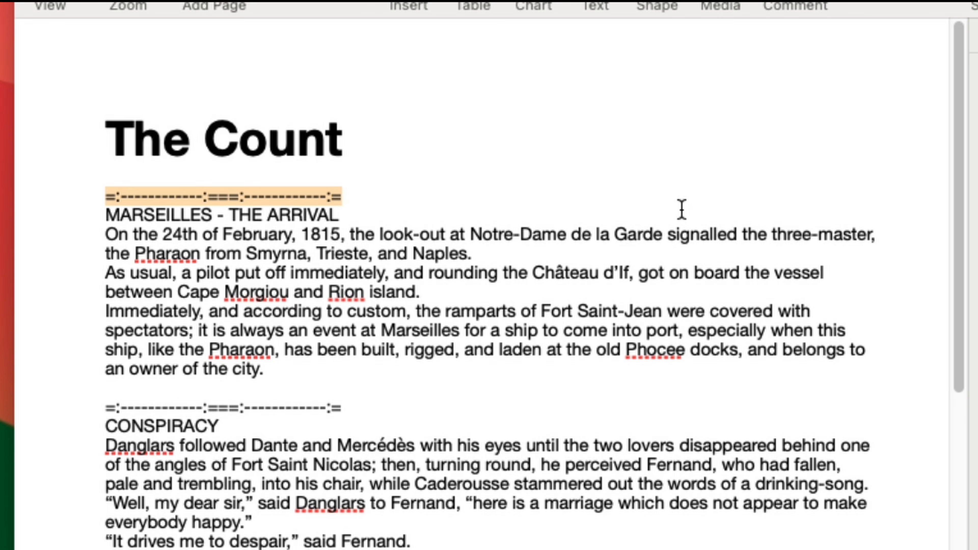
pyautogui.press('super+f')
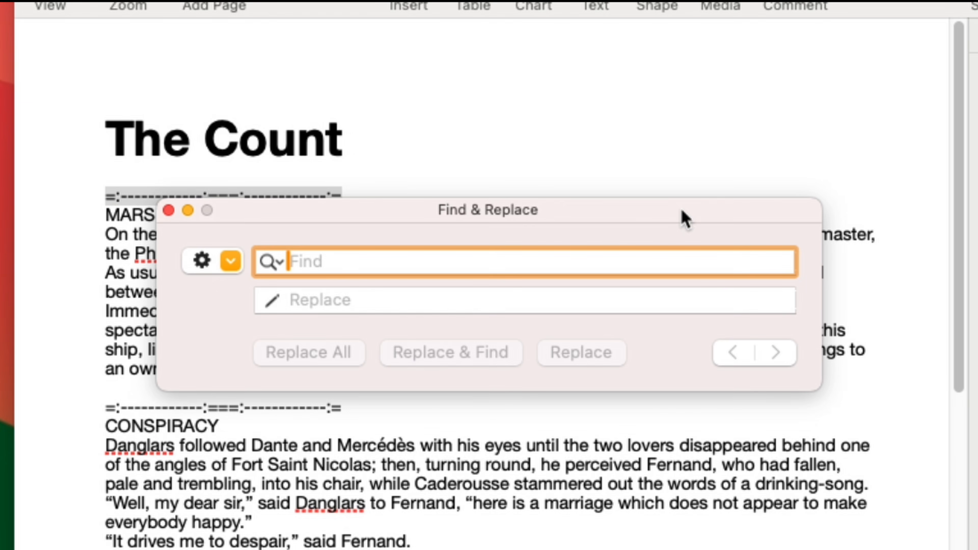
pyautogui.write('=:-----------:===:-----------:=')
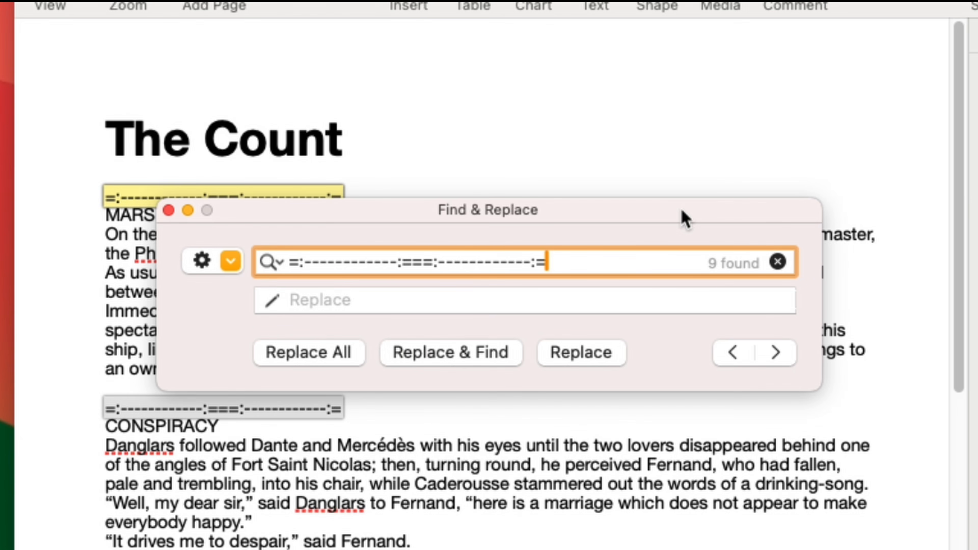
pyautogui.write('\\n')
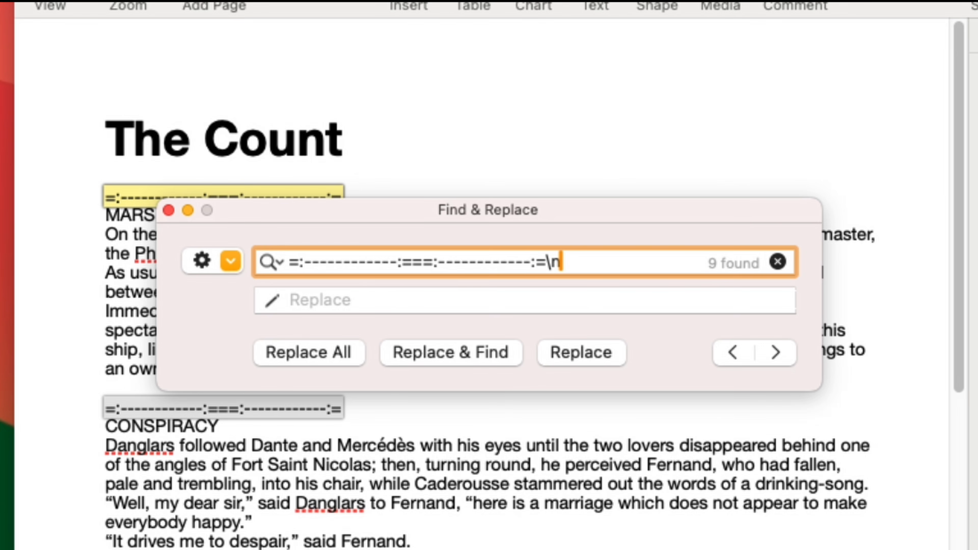
pyautogui.press('Tab')
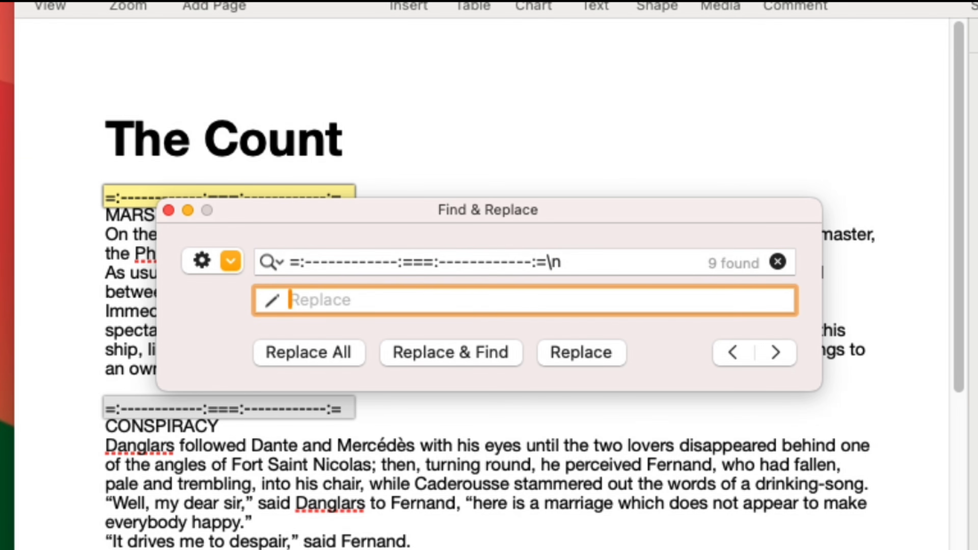
pyautogui.write('\\p')
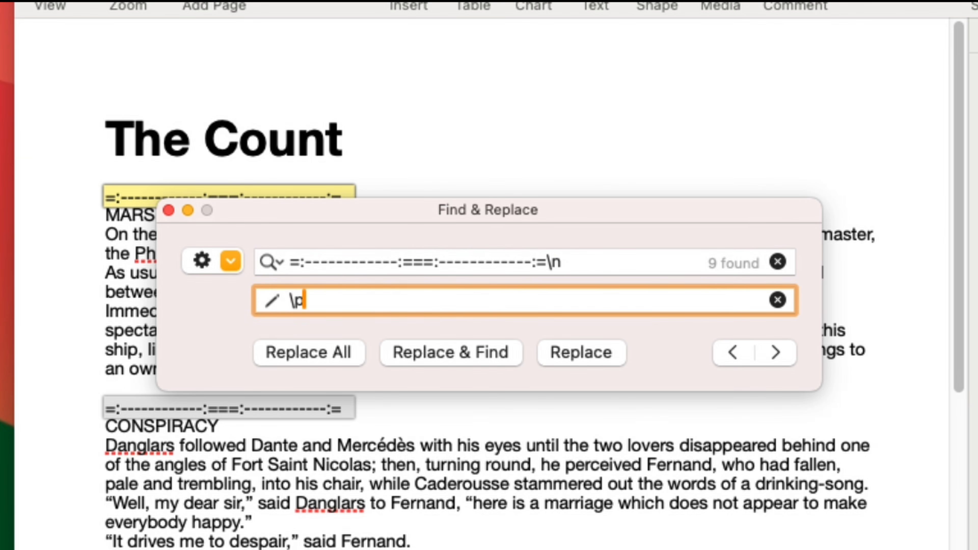
pyautogui.click(325, 360)
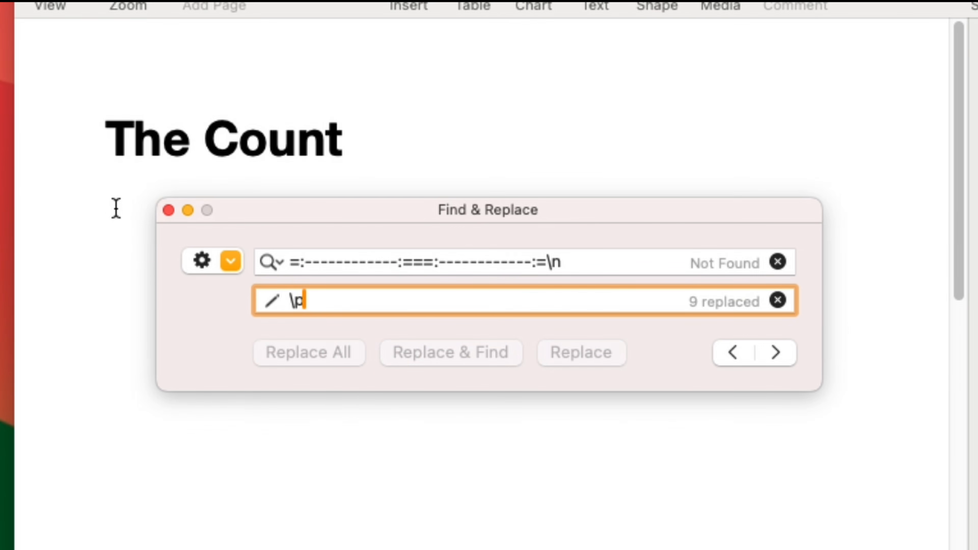
pyautogui.click(169, 211)
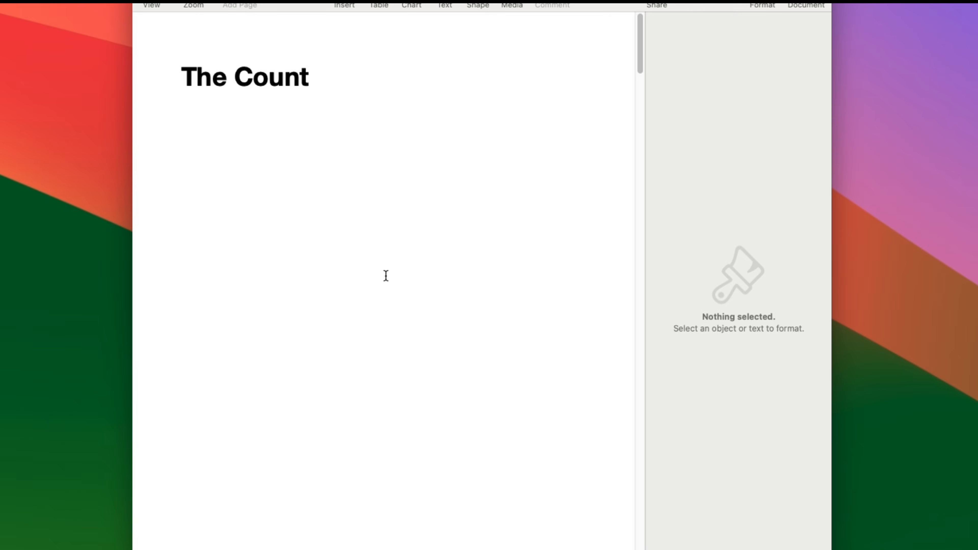
# Step: Apply the Heading paragraph style to the CONSPIRACY chapter title and colour its text dark blue
pyautogui.scroll(-15, 428, 384)
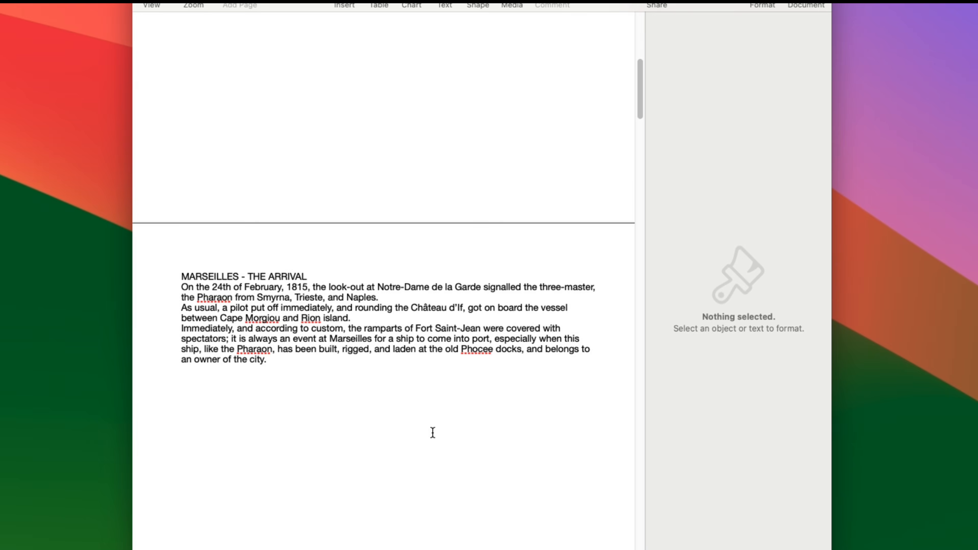
pyautogui.scroll(-10, 432, 428)
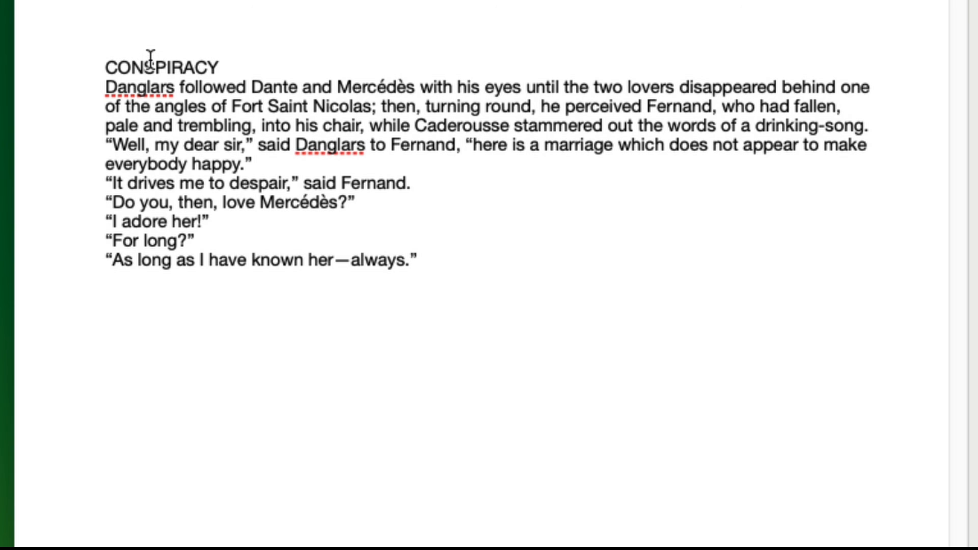
pyautogui.doubleClick(205, 292)
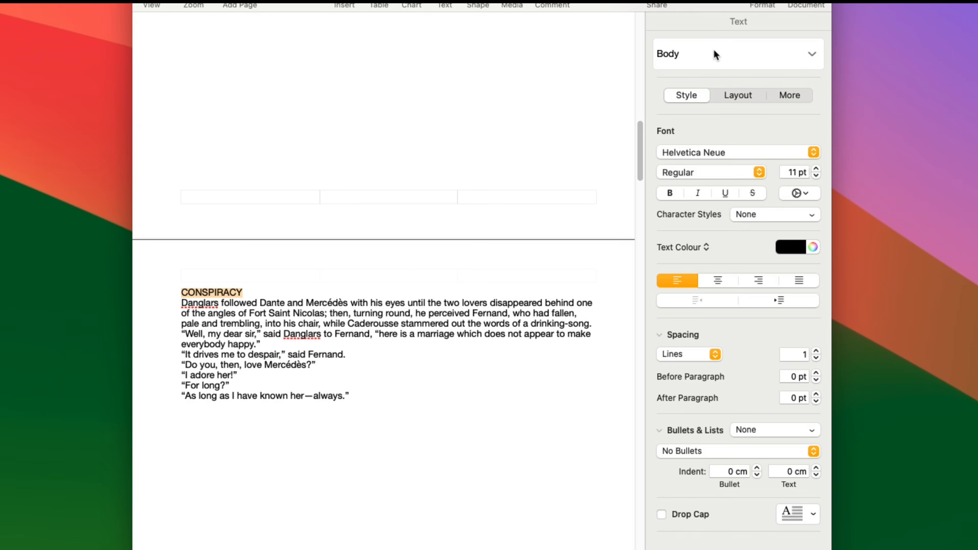
pyautogui.click(731, 54)
pyautogui.click(716, 172)
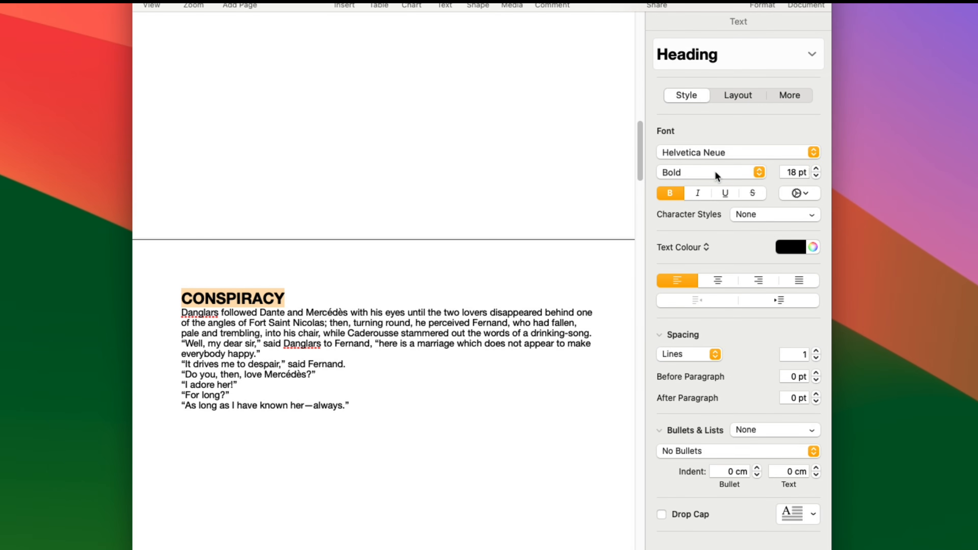
pyautogui.click(800, 248)
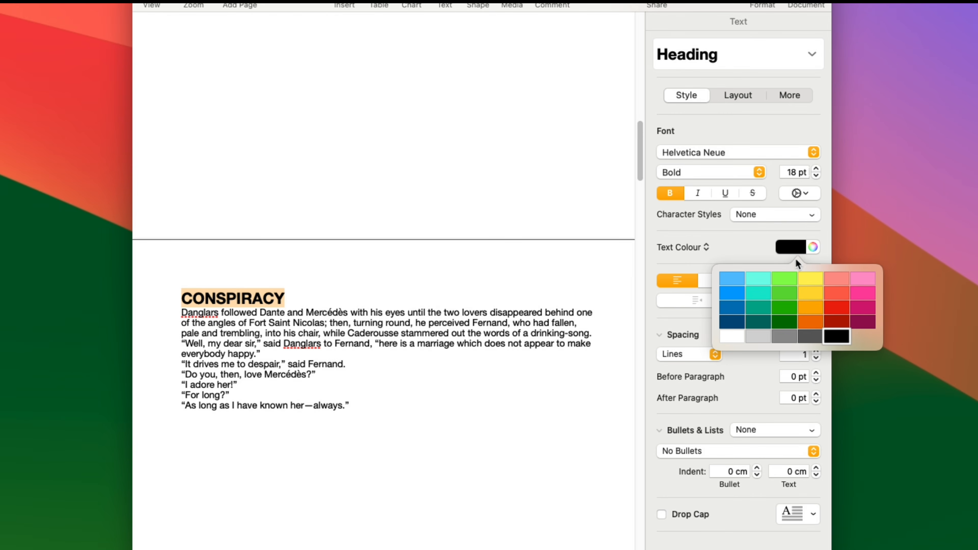
pyautogui.click(733, 308)
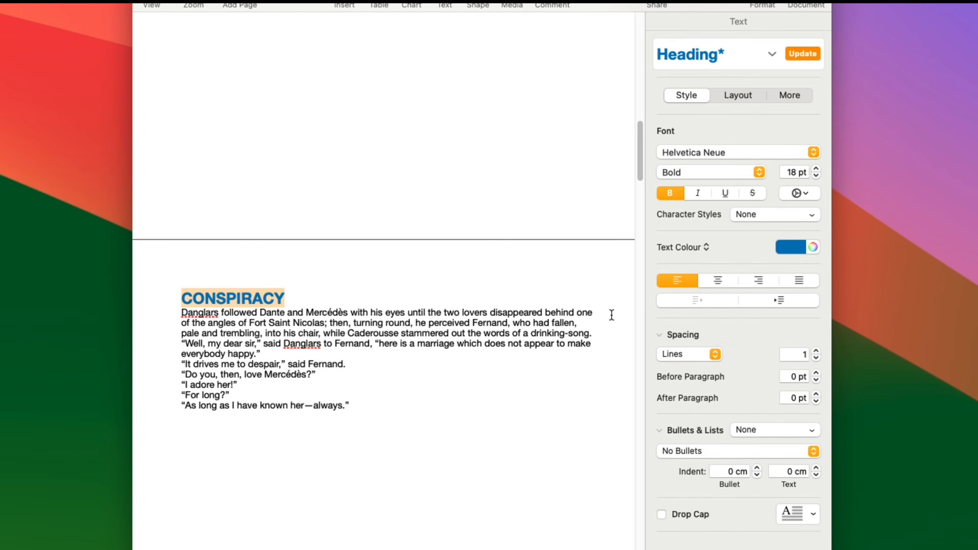
# Step: Select all the paragraphs below the CONSPIRACY heading and set their font to Noto Sans Mono
pyautogui.moveTo(181, 313); pyautogui.dragTo(386, 399)
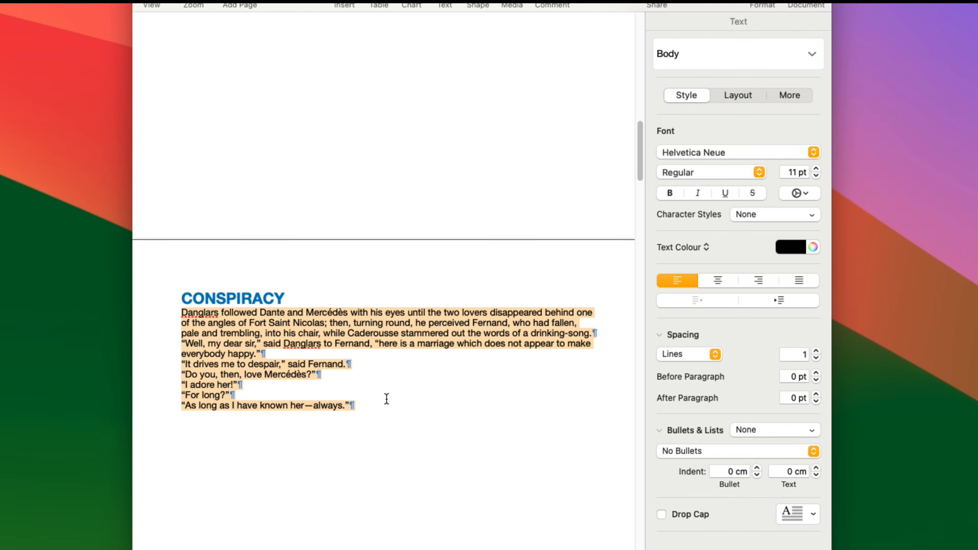
pyautogui.click(721, 152)
pyautogui.scroll(-10, 752, 511)
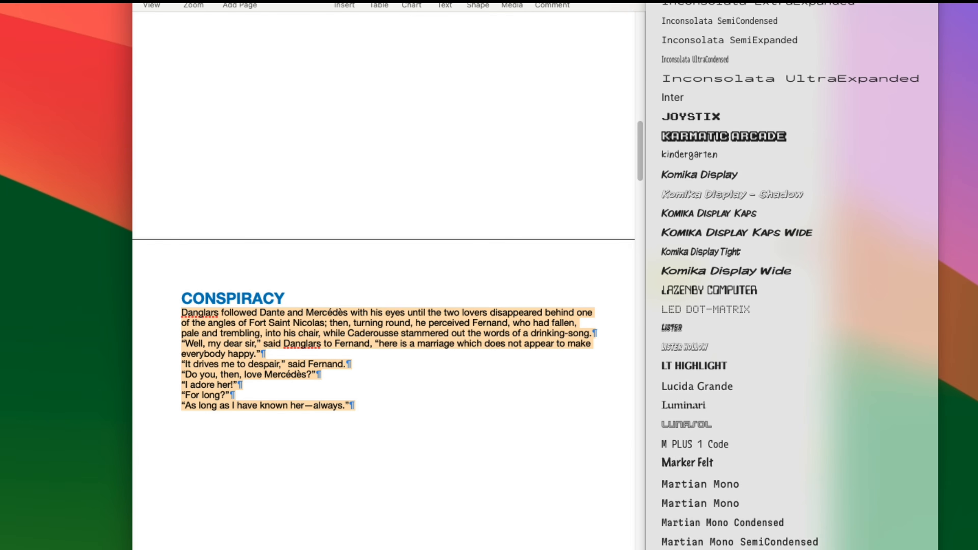
pyautogui.click(701, 549)
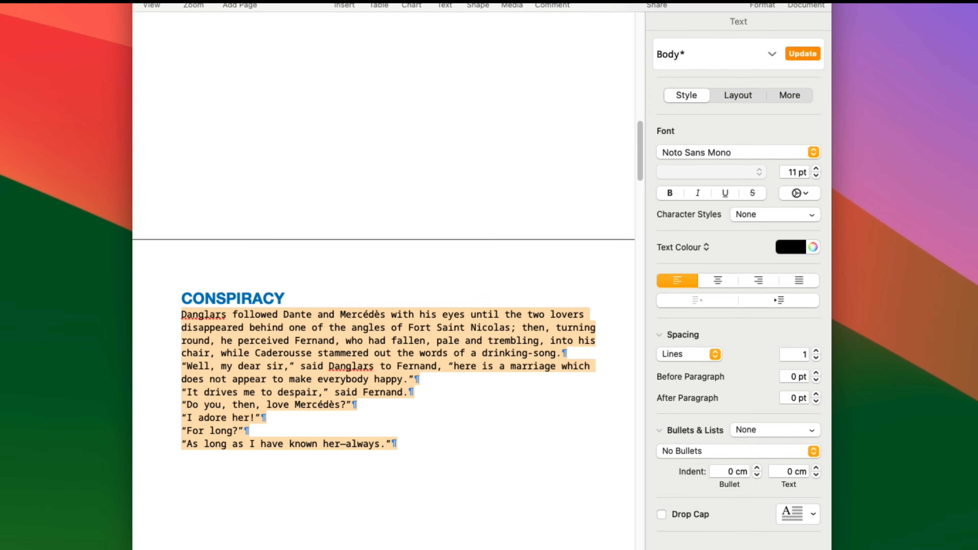
# Step: Set the selected CONSPIRACY chapter paragraphs in Baskerville at 15 pt and deselect the text
pyautogui.click(732, 155)
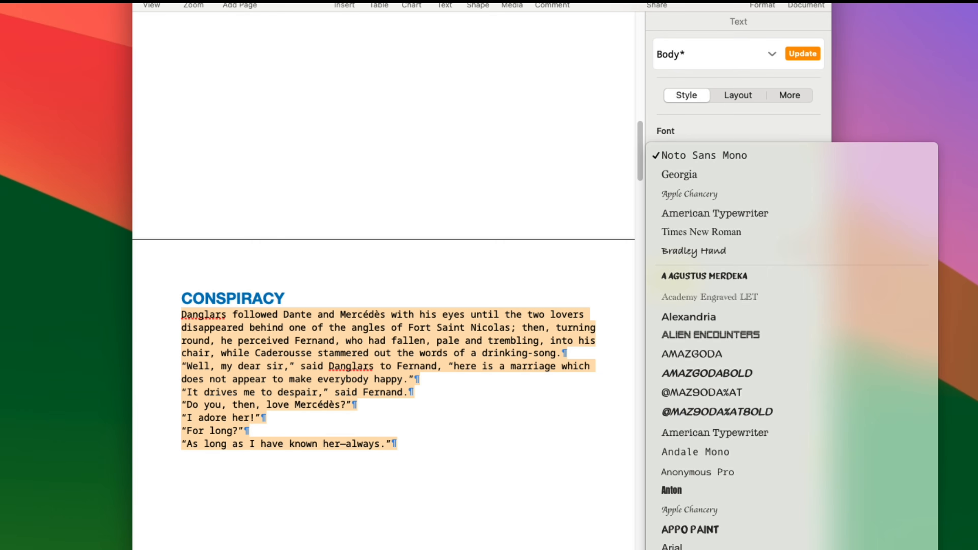
pyautogui.click(700, 549)
pyautogui.click(816, 169)
pyautogui.click(816, 169)
pyautogui.click(816, 170)
pyautogui.click(815, 170)
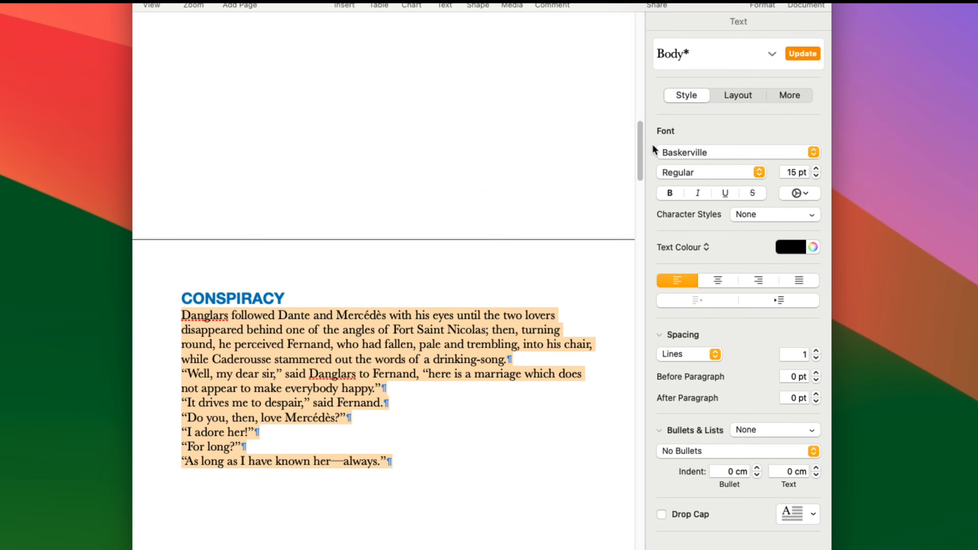
pyautogui.click(522, 508)
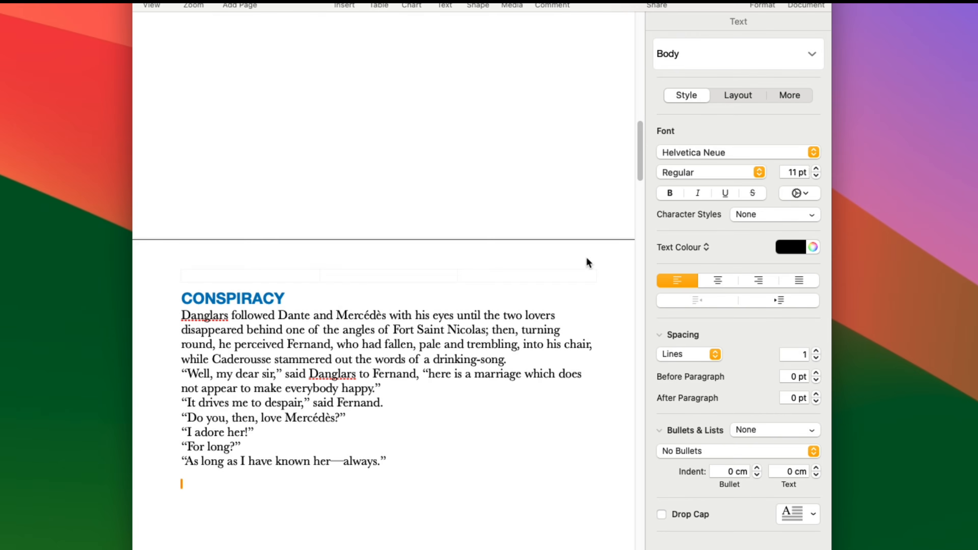